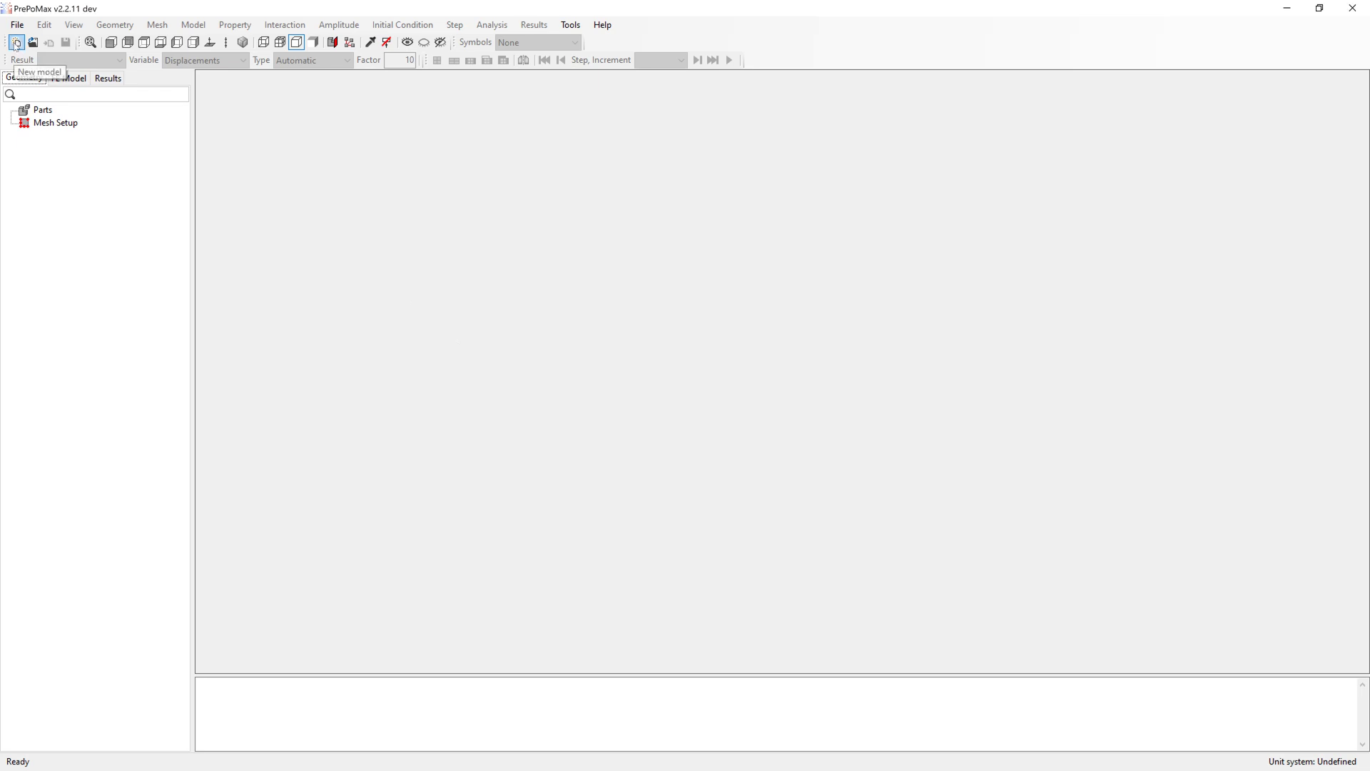
- Start a new 3D model in mm, ton, s, °C and import Beam_200x20mm.stp from the TEMP folder
left_click(15, 43)
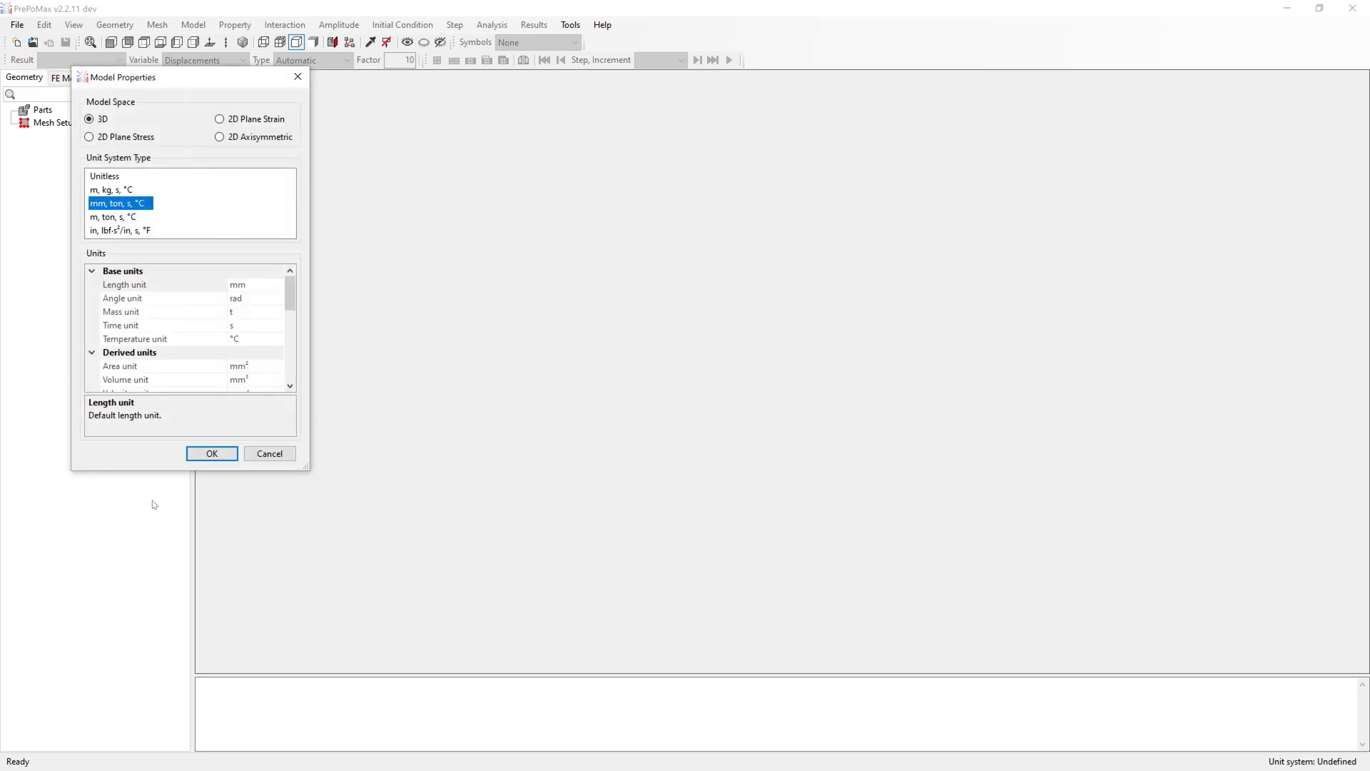
left_click(214, 455)
left_click(17, 24)
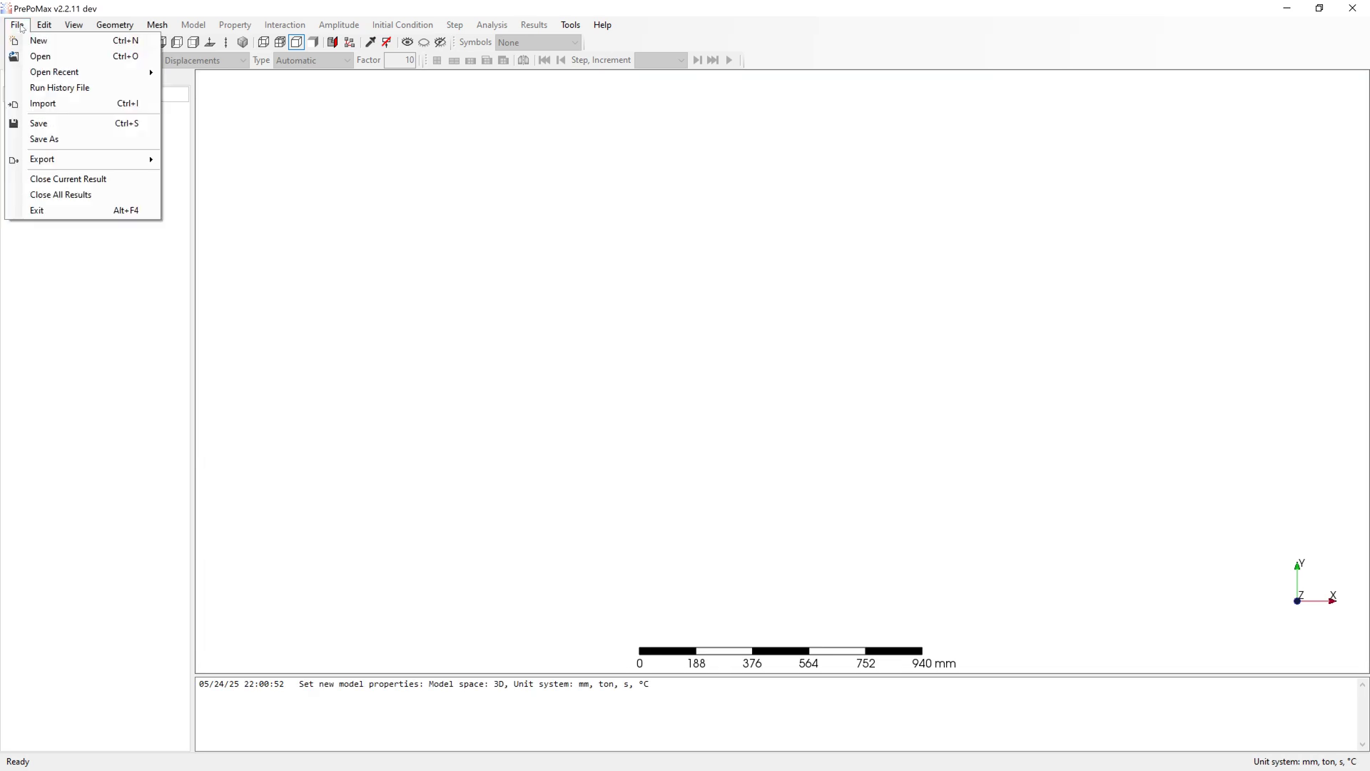
left_click(70, 104)
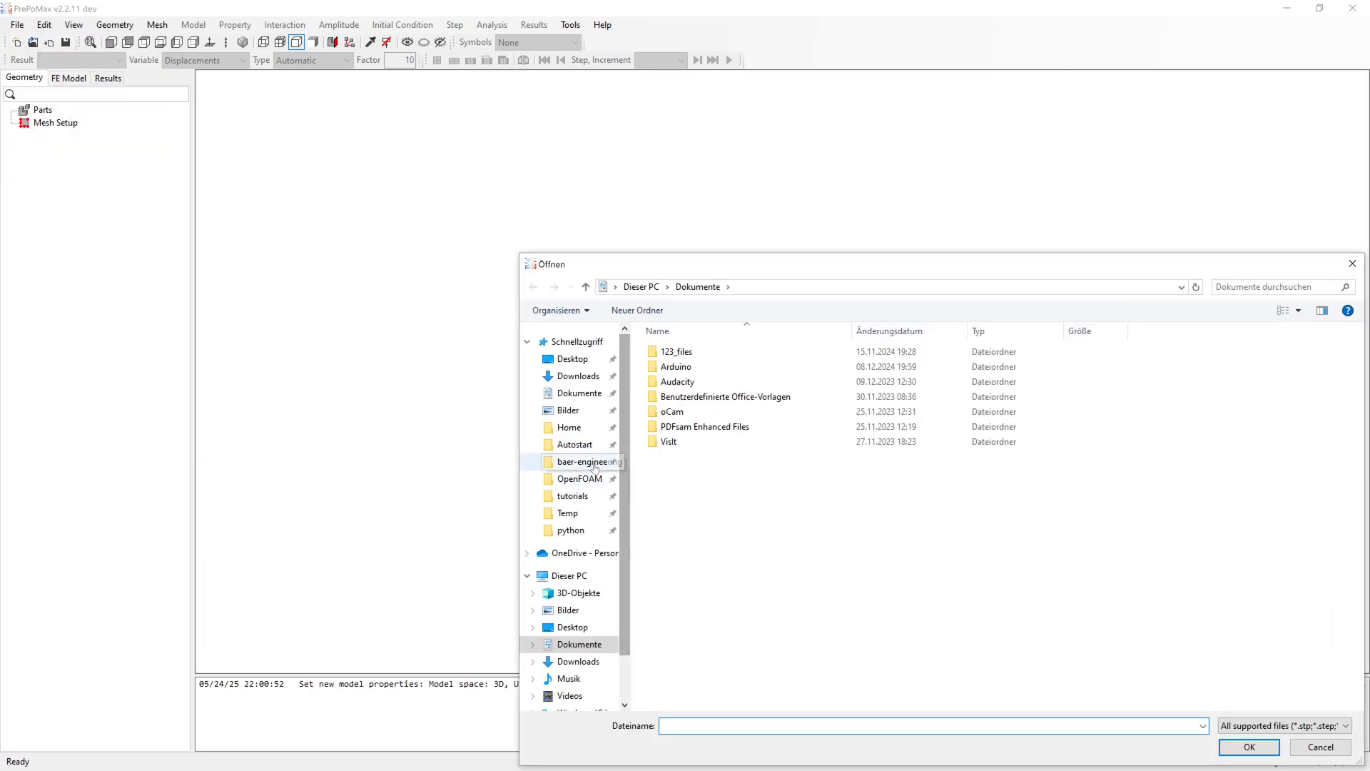
double_click(671, 500)
left_click(685, 352)
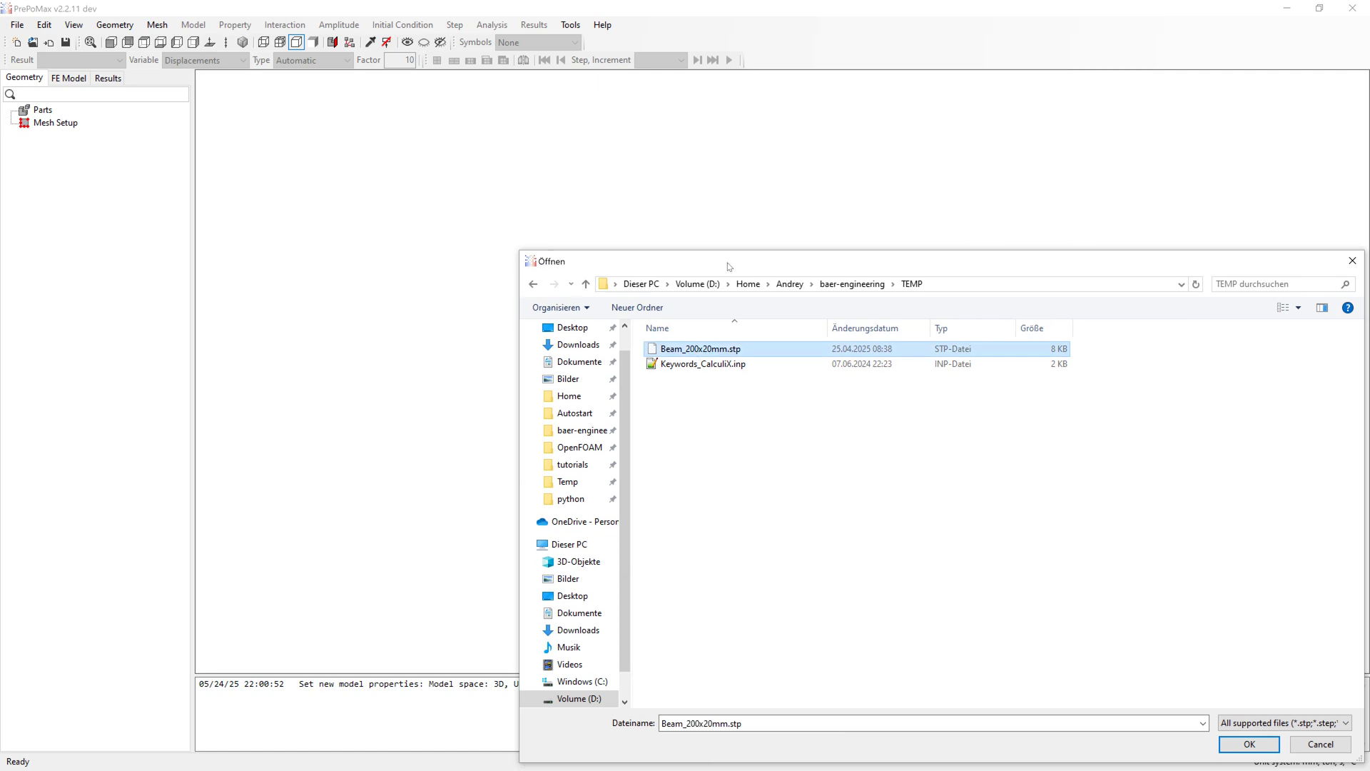
left_click(1078, 623)
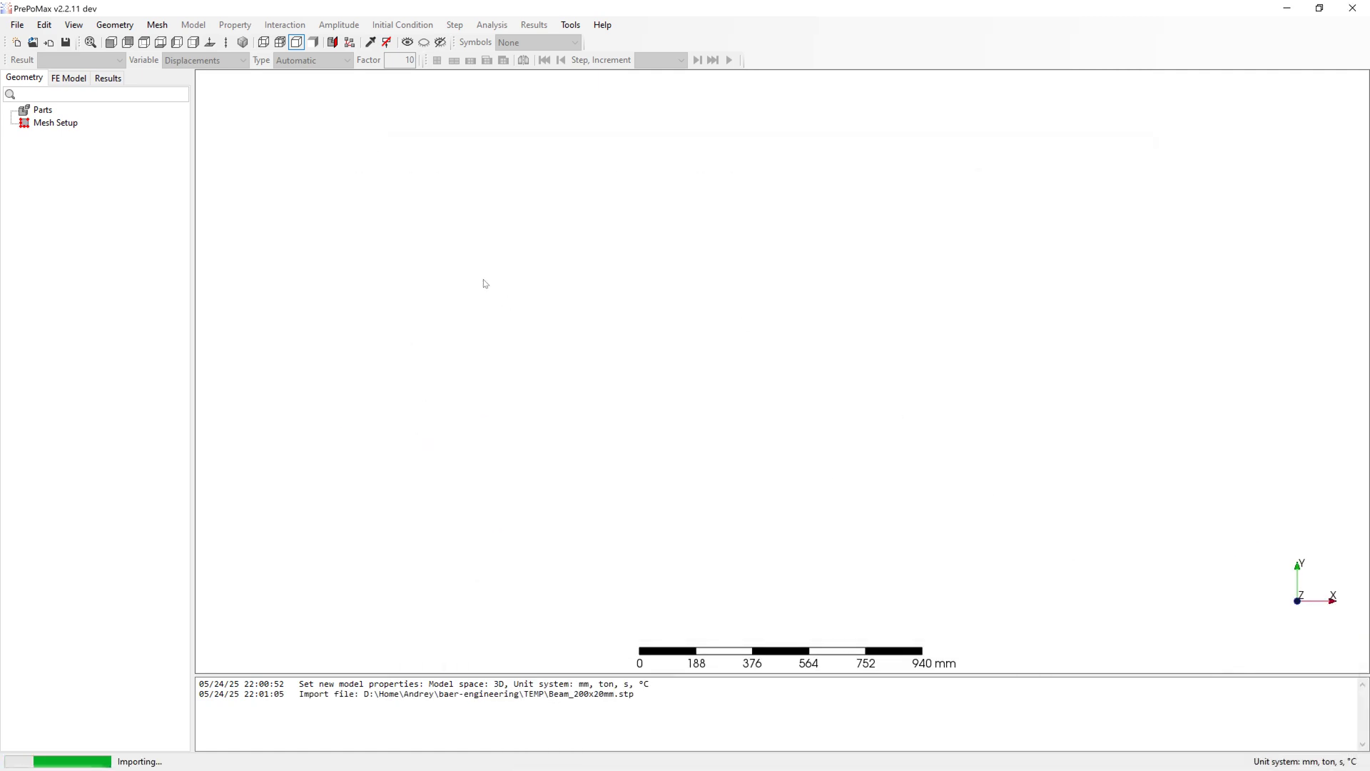
middle_click_drag(597, 428, 572, 336)
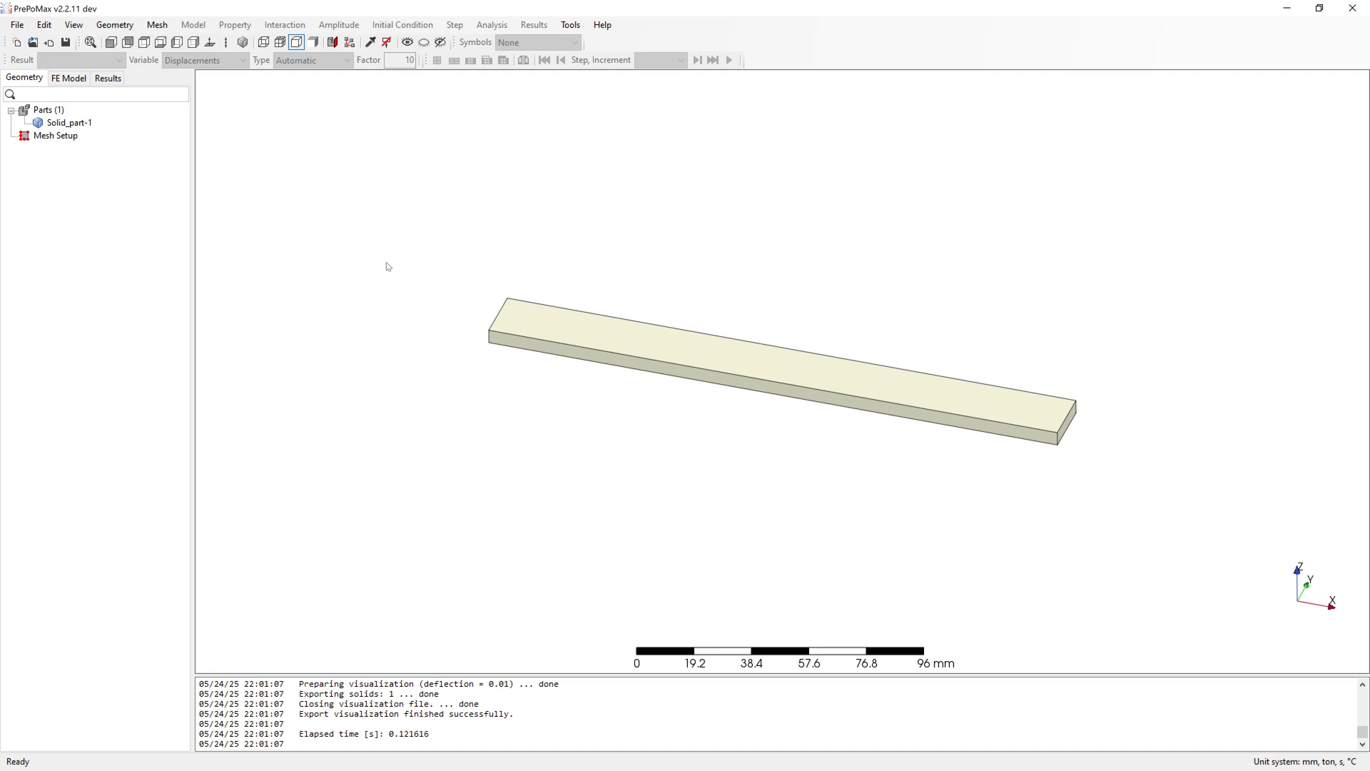
- Create meshing parameters on the beam part with 5 mm maximum and minimum element size, keeping second-order elements
left_click(157, 25)
mouse_move(178, 41)
left_click(299, 43)
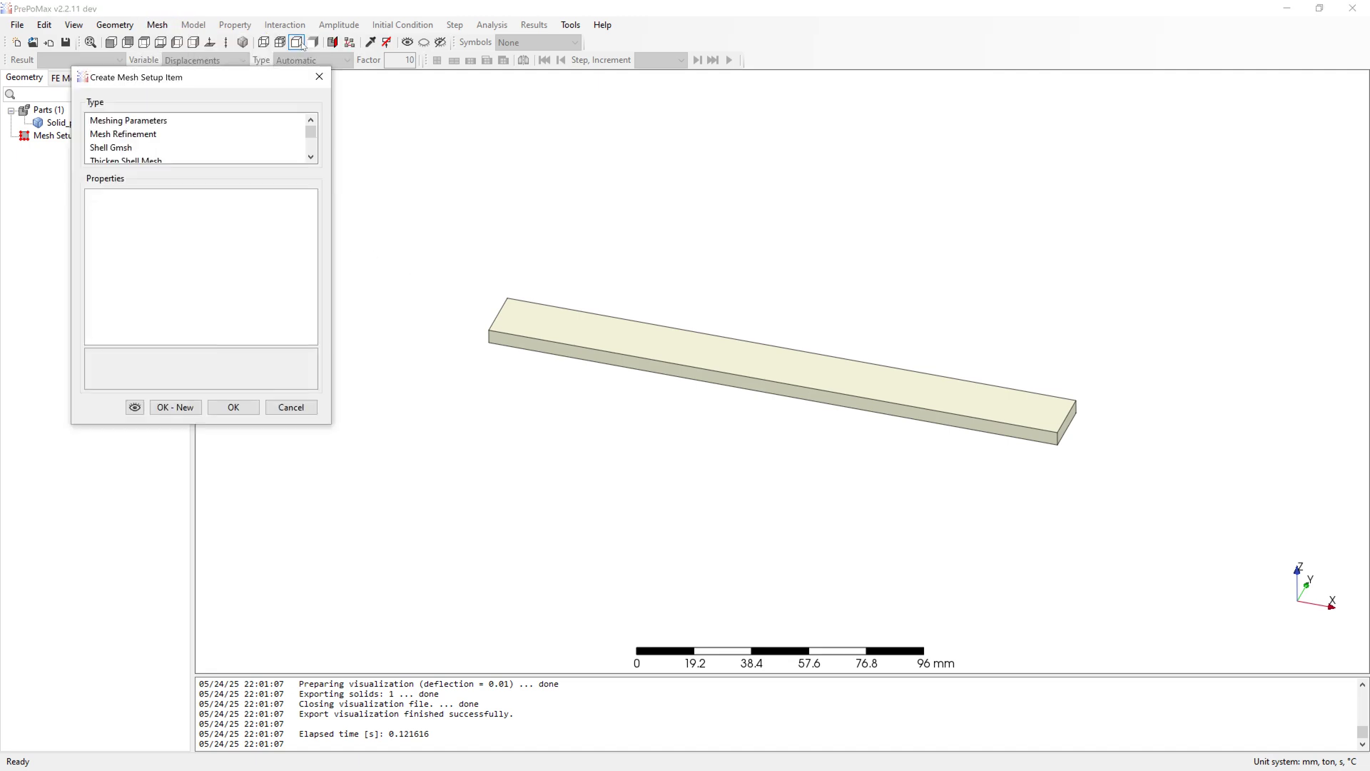
left_click(128, 120)
left_click(356, 133)
left_click(598, 348)
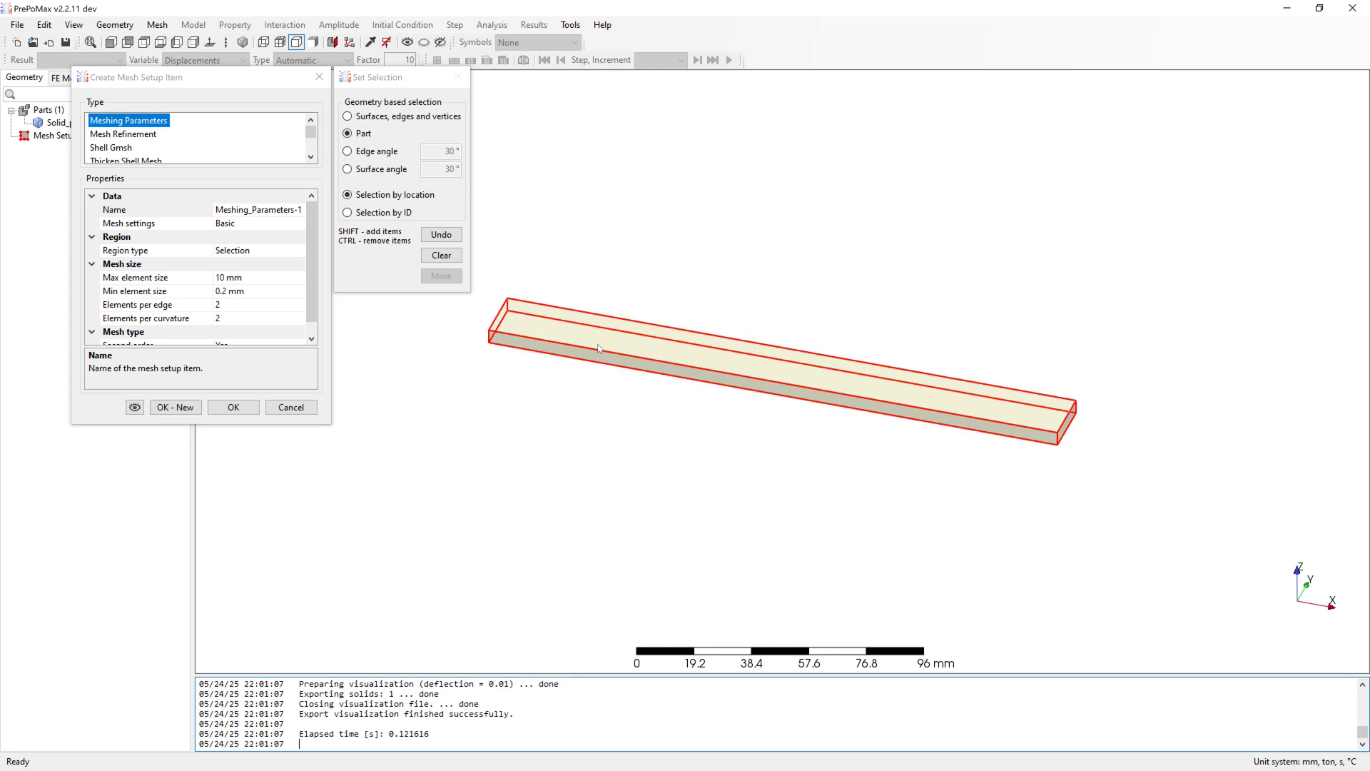
left_click_drag(263, 424, 262, 536)
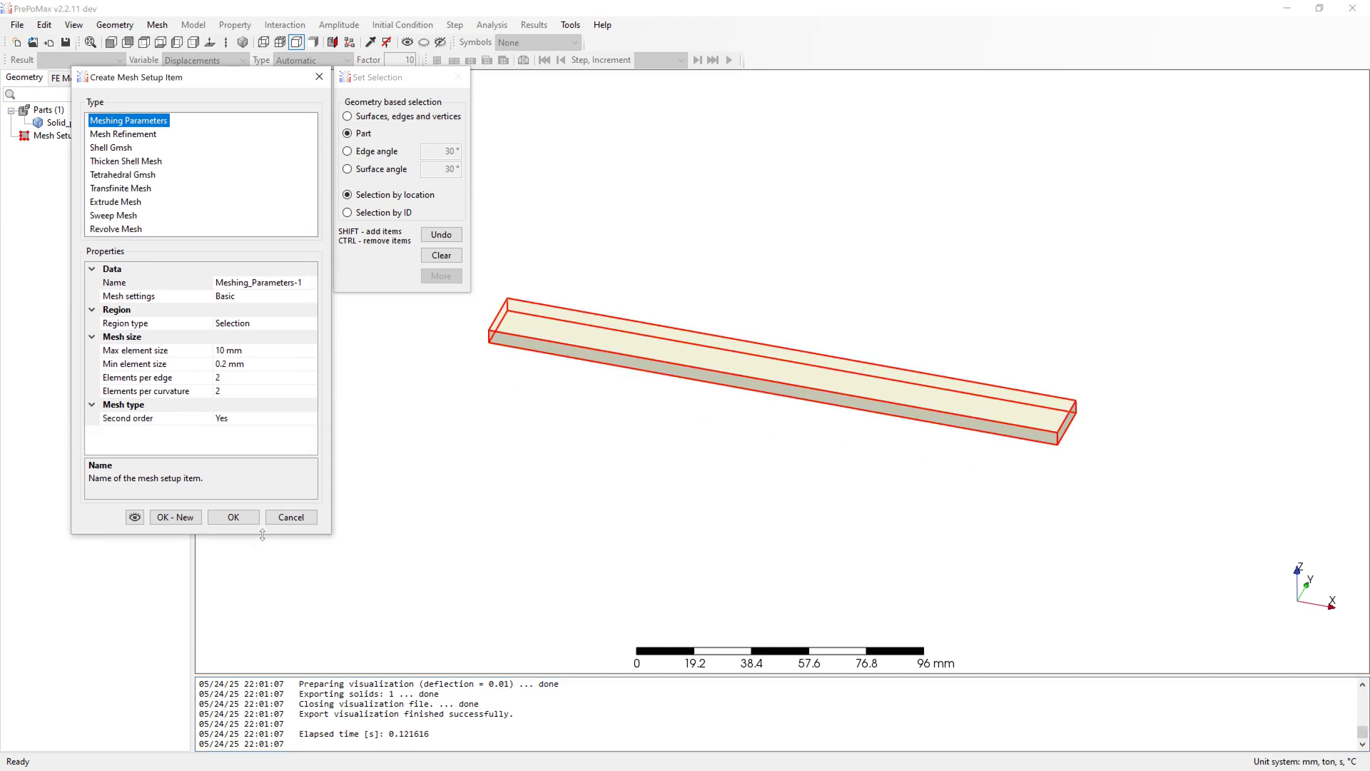
double_click(220, 349)
type("5")
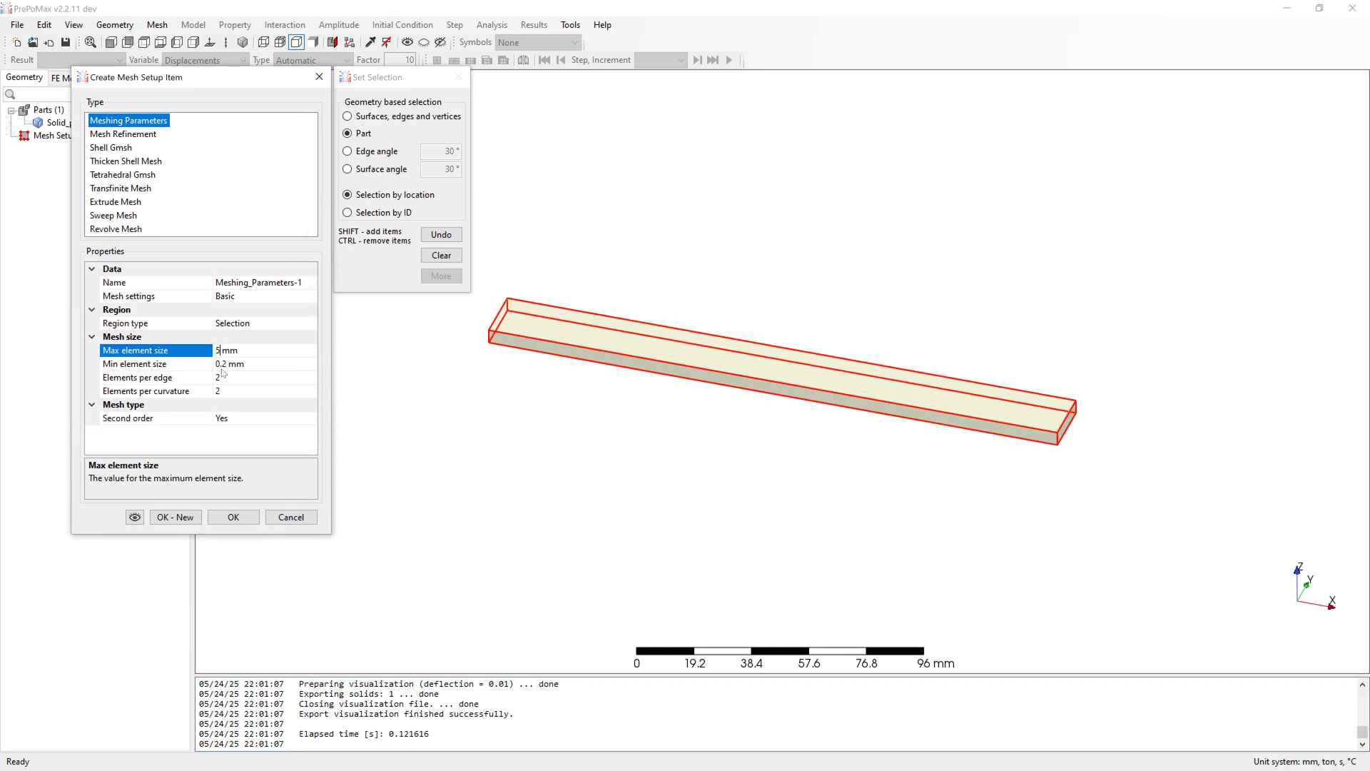
left_click(228, 364)
double_click(228, 364)
type("5")
left_click(239, 418)
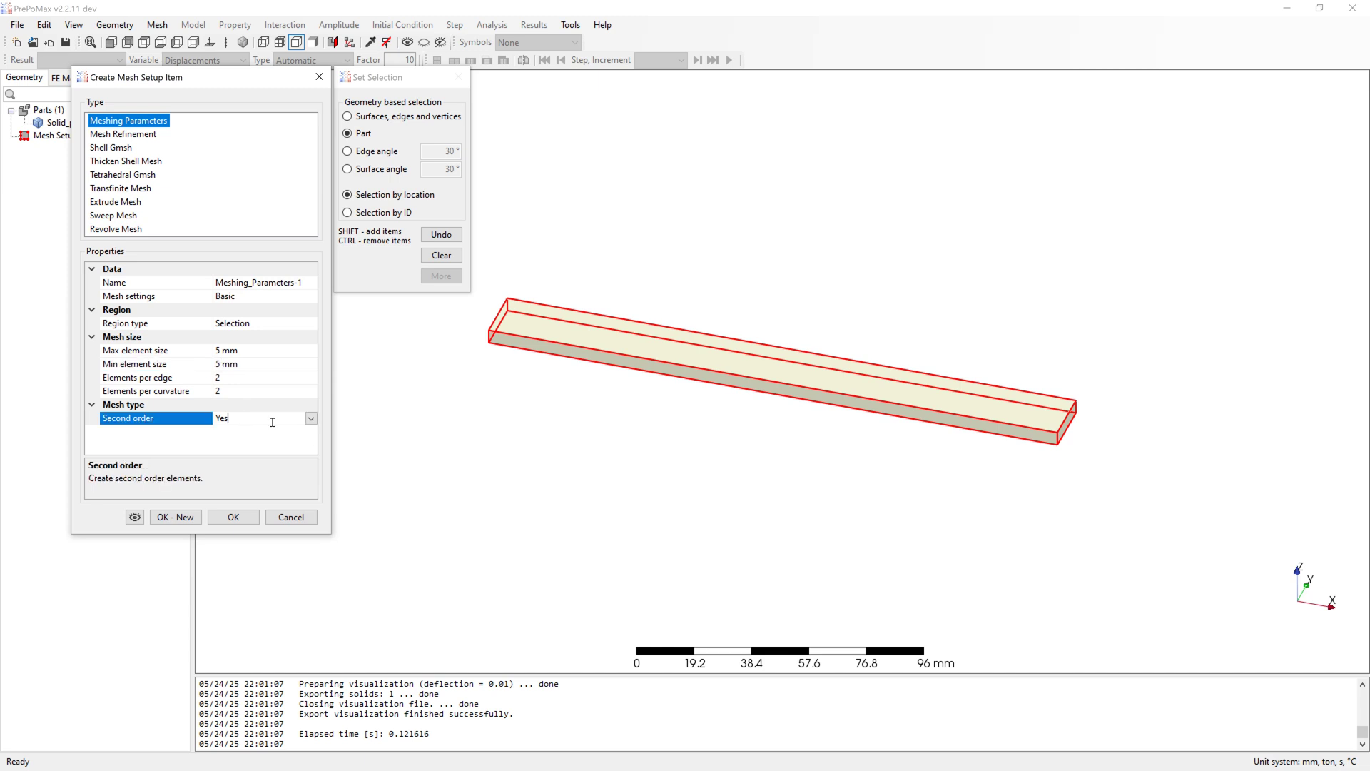
left_click(237, 430)
left_click(233, 516)
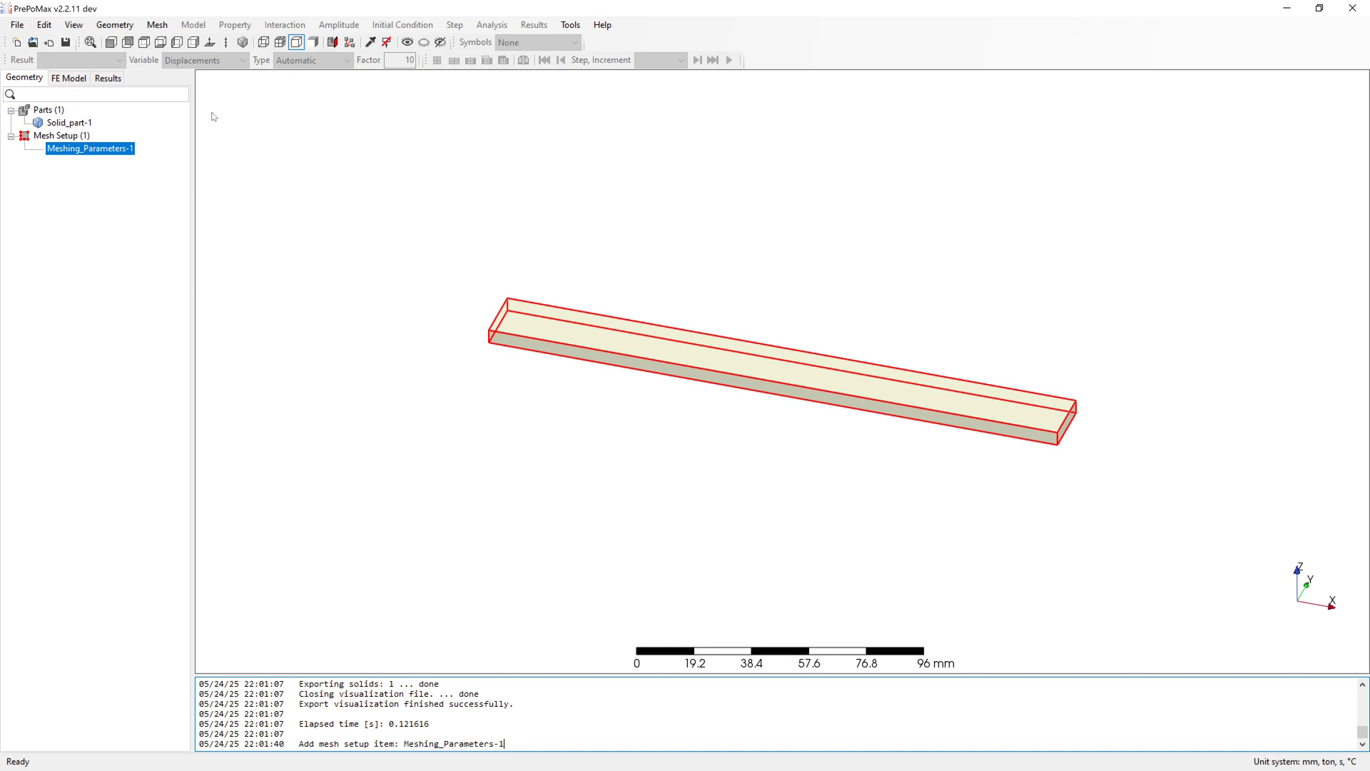
- Add an extrude mesh from the beam's top face with Blossom recombination and 2 elements through thickness
left_click(157, 25)
mouse_move(207, 37)
left_click(307, 44)
left_click(118, 201)
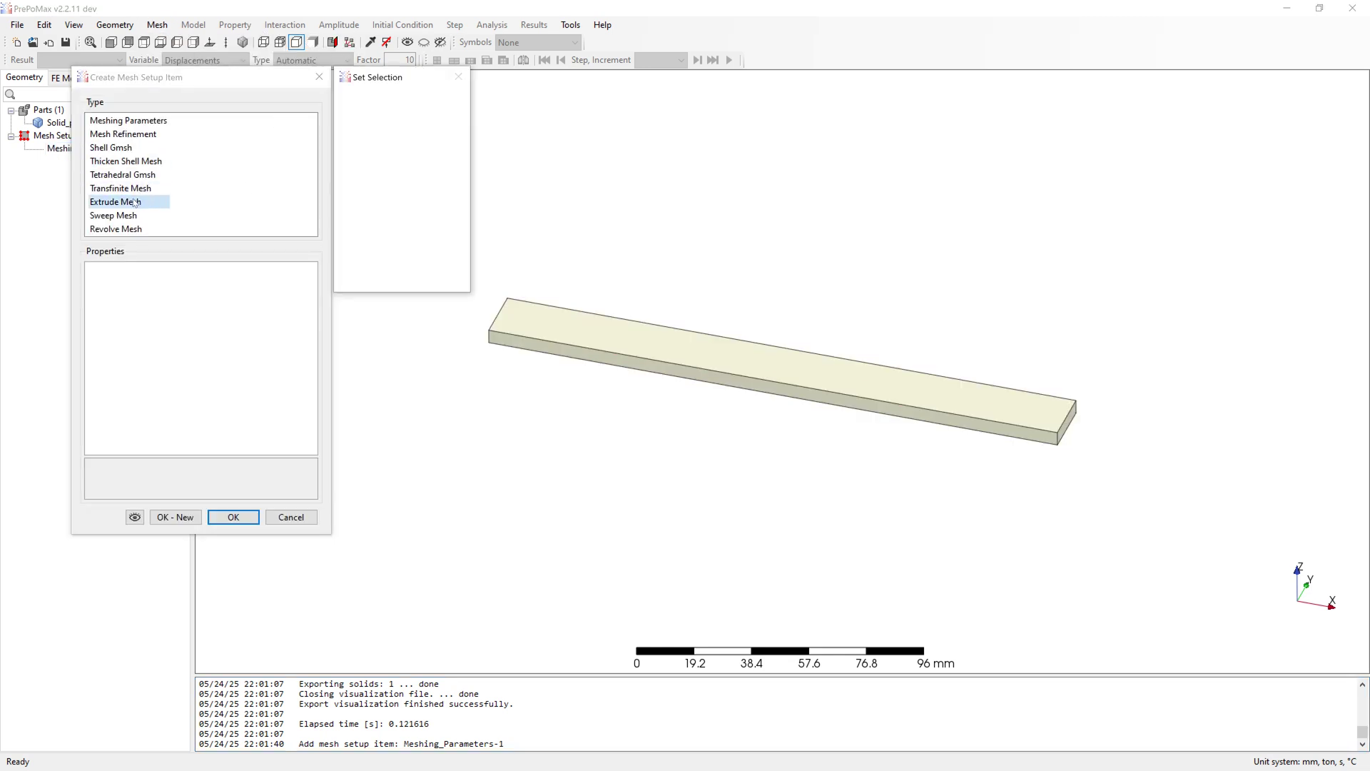
left_click(525, 324)
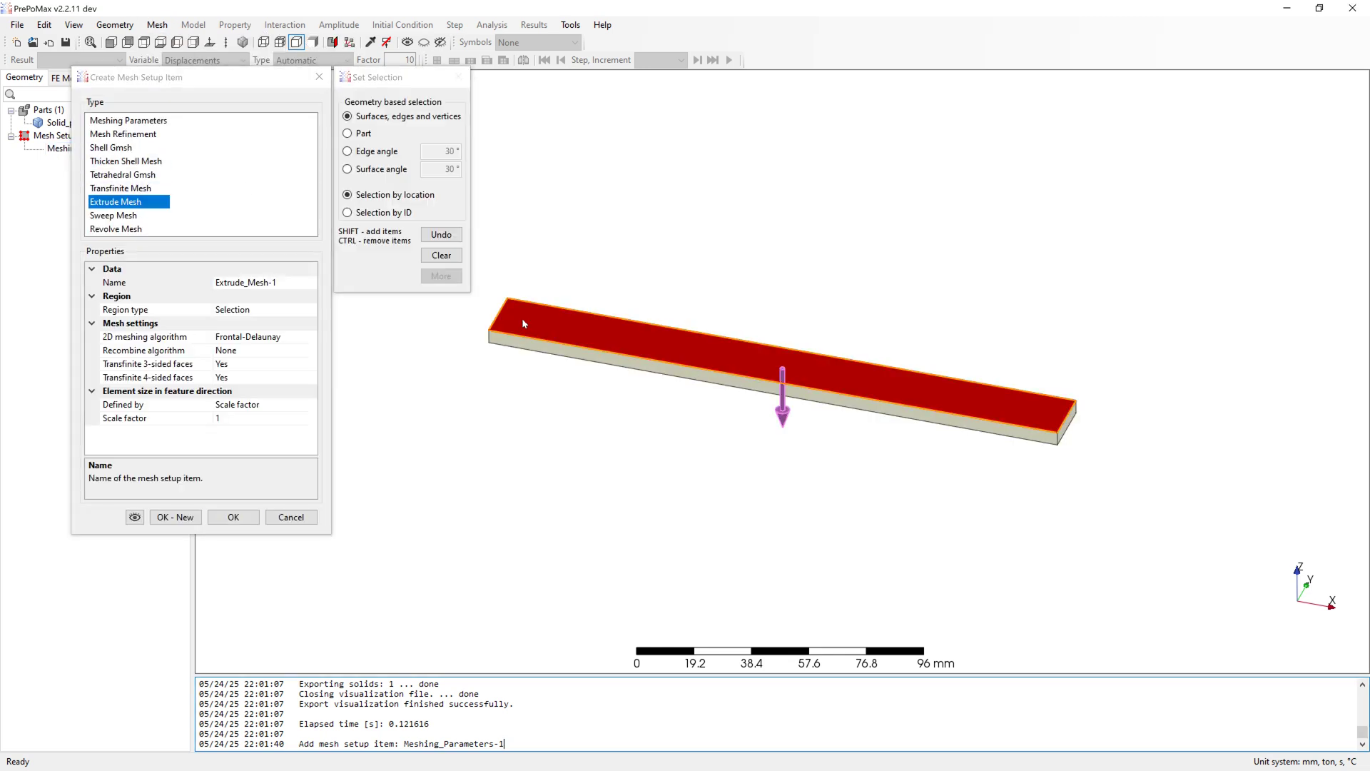
left_click(242, 350)
left_click(311, 351)
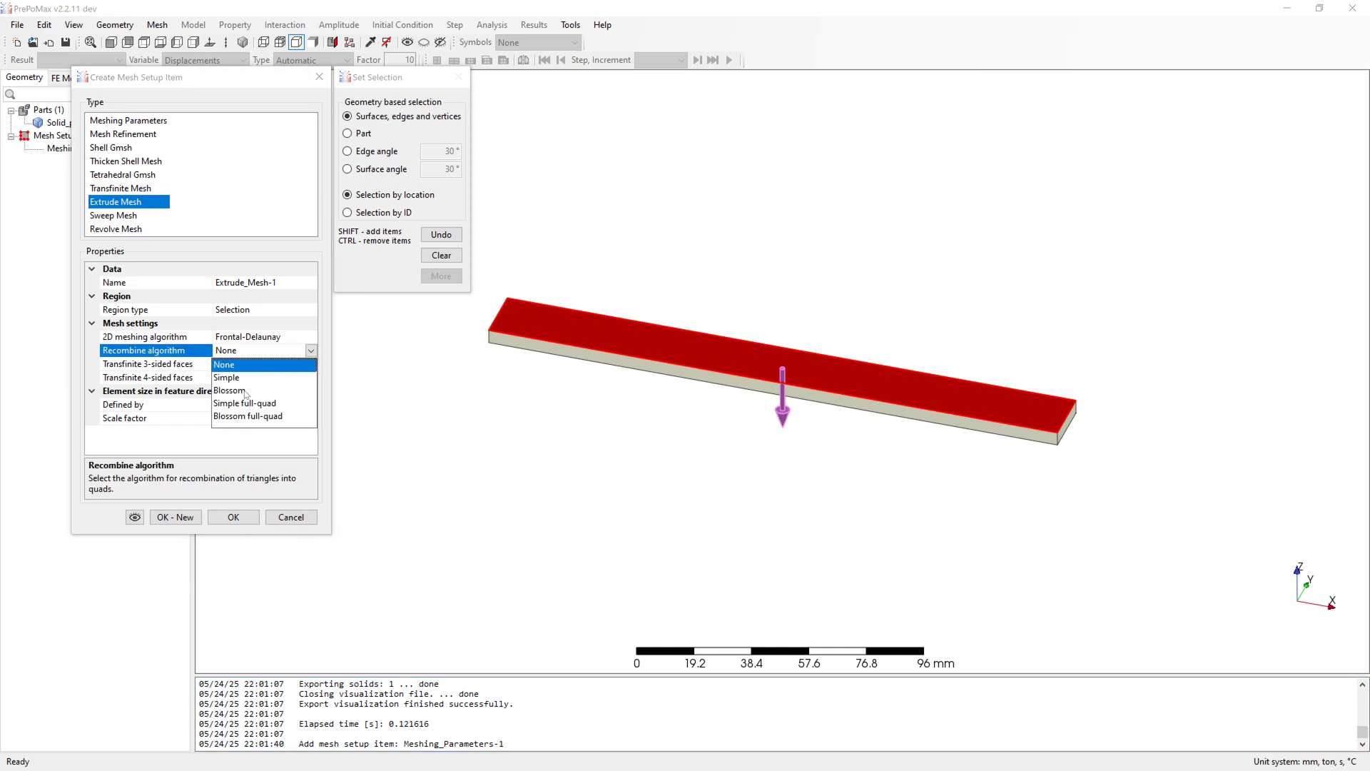
left_click(245, 391)
left_click(263, 417)
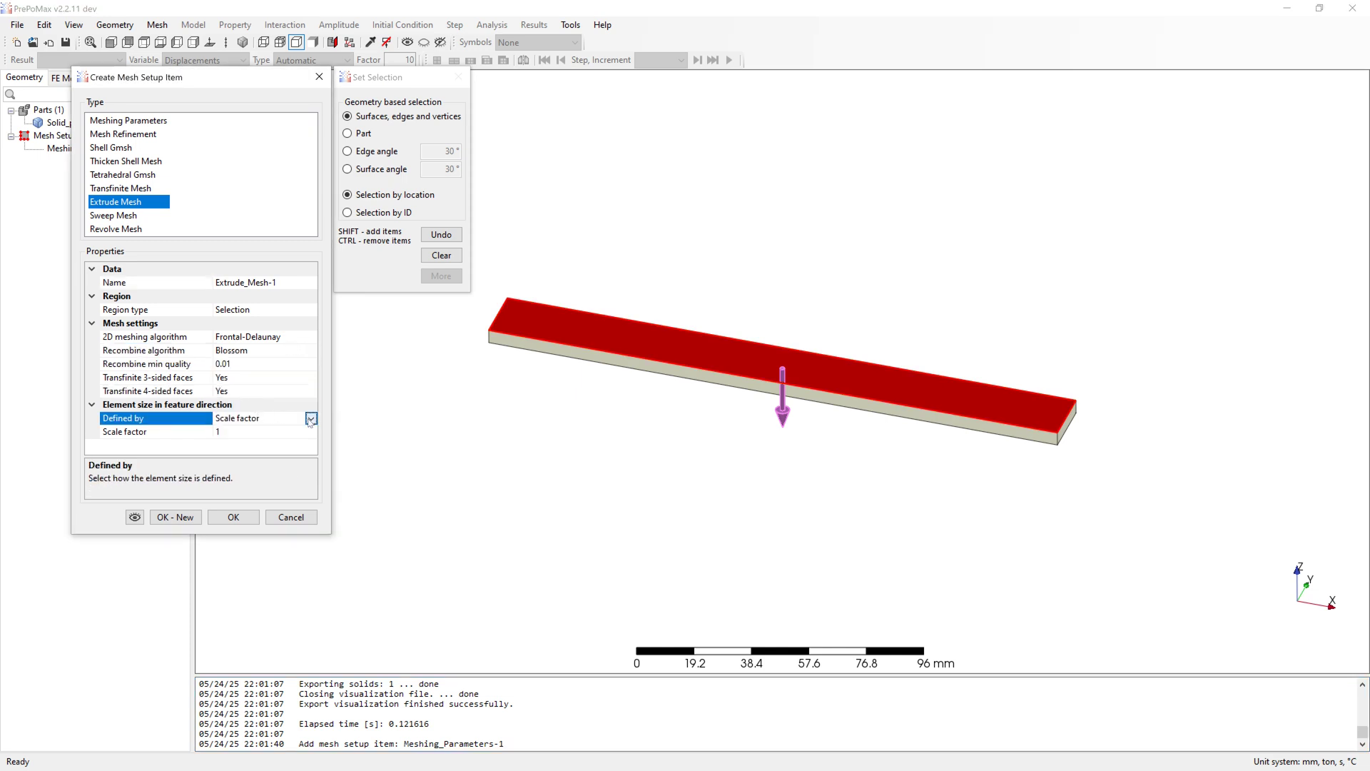
left_click(311, 418)
left_click(235, 446)
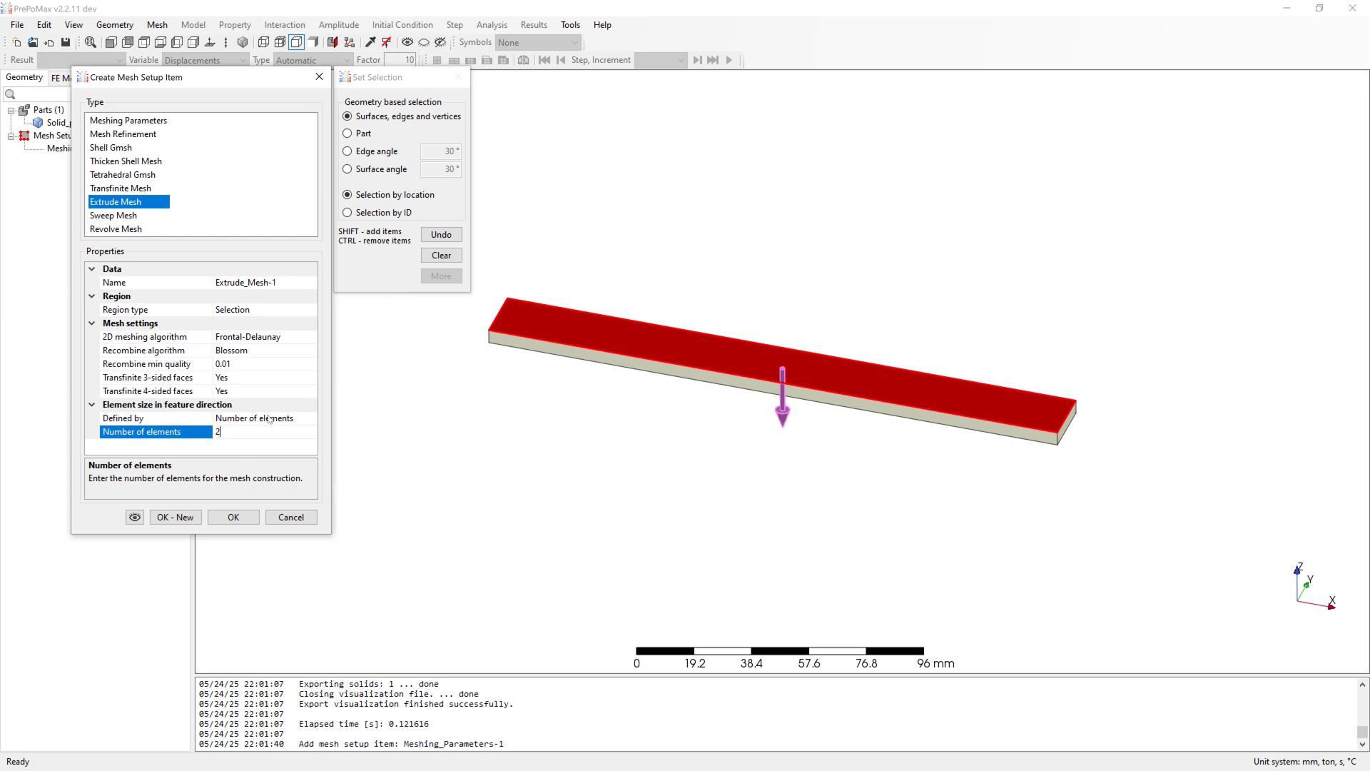
left_click(234, 517)
- Generate the beam mesh, giving 320 hexahedral elements and 615 nodes
right_click(677, 339)
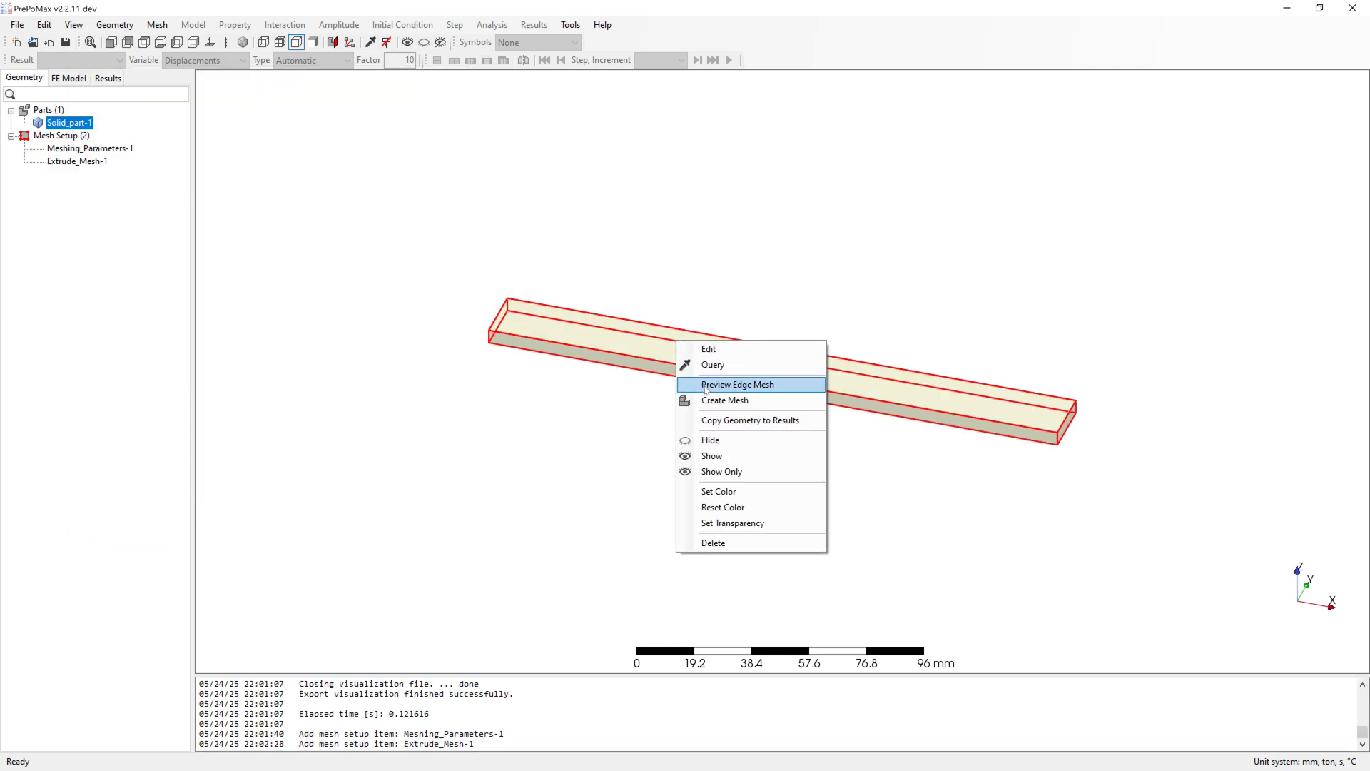
left_click(724, 401)
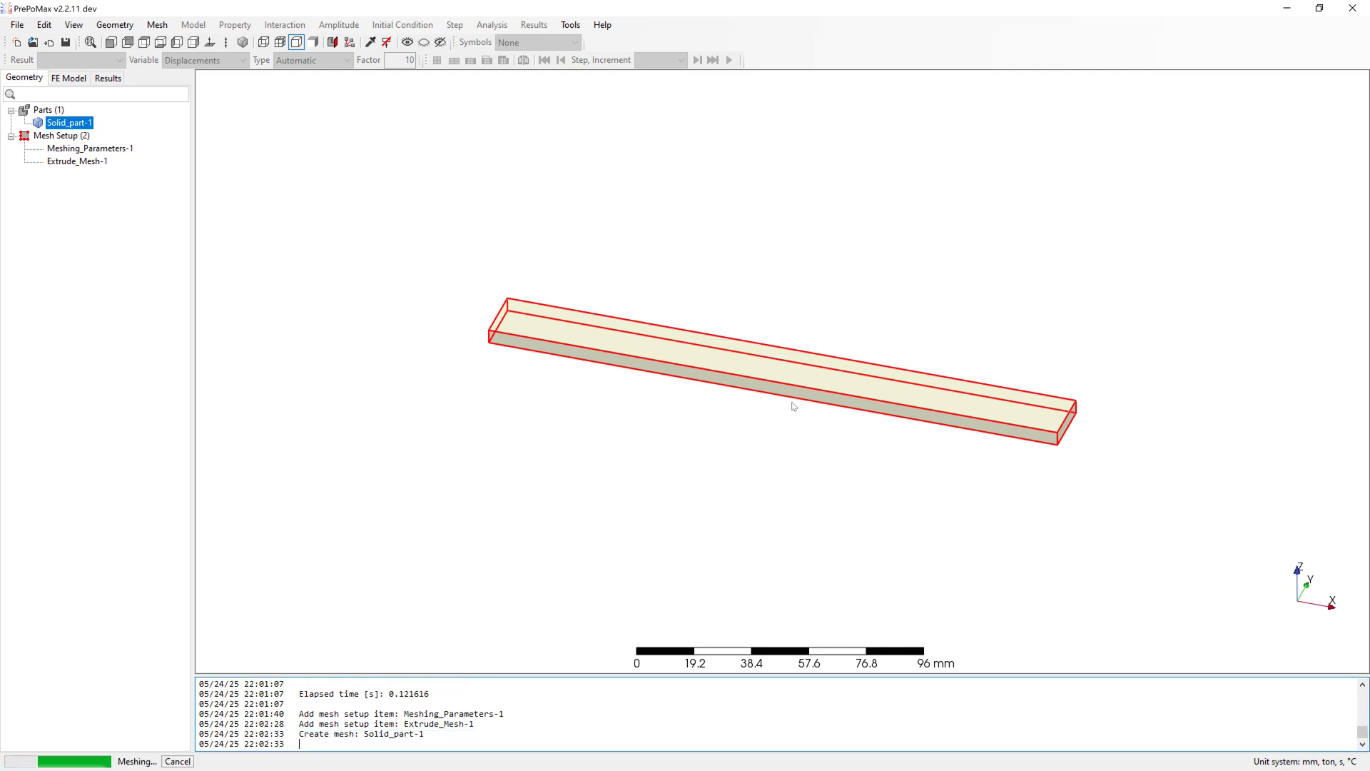
left_click(788, 404)
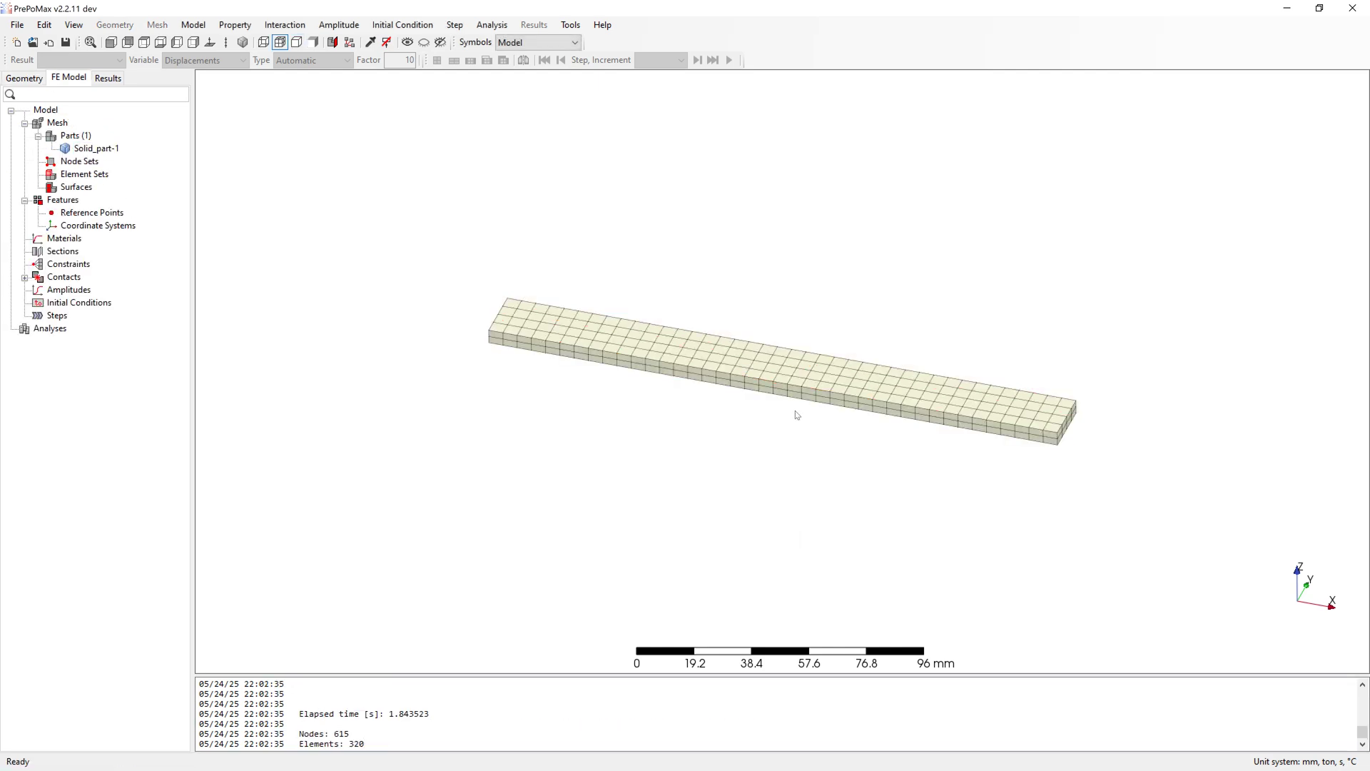
left_click_drag(795, 412, 796, 398)
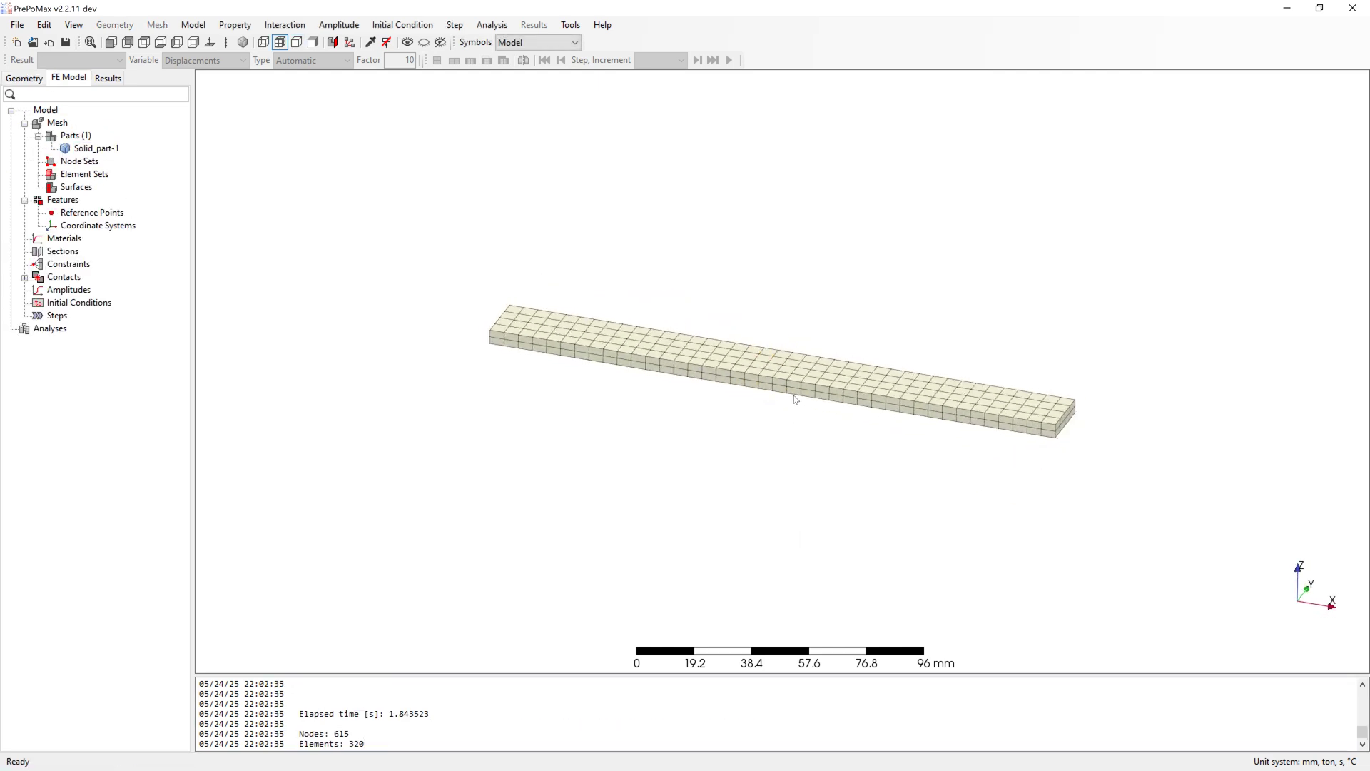
- Change Solid_part-1's linear hexa element type to C3D8I
double_click(96, 148)
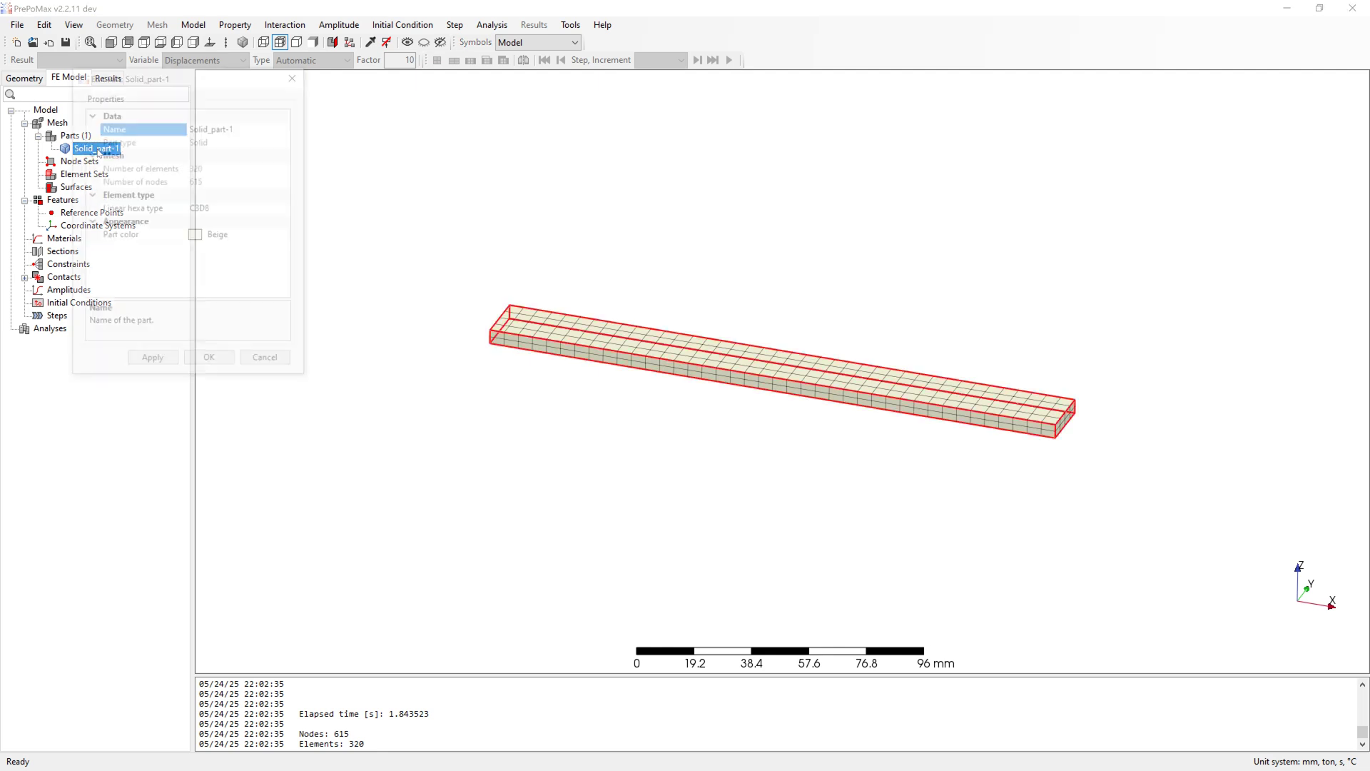
left_click(300, 239)
left_click(300, 240)
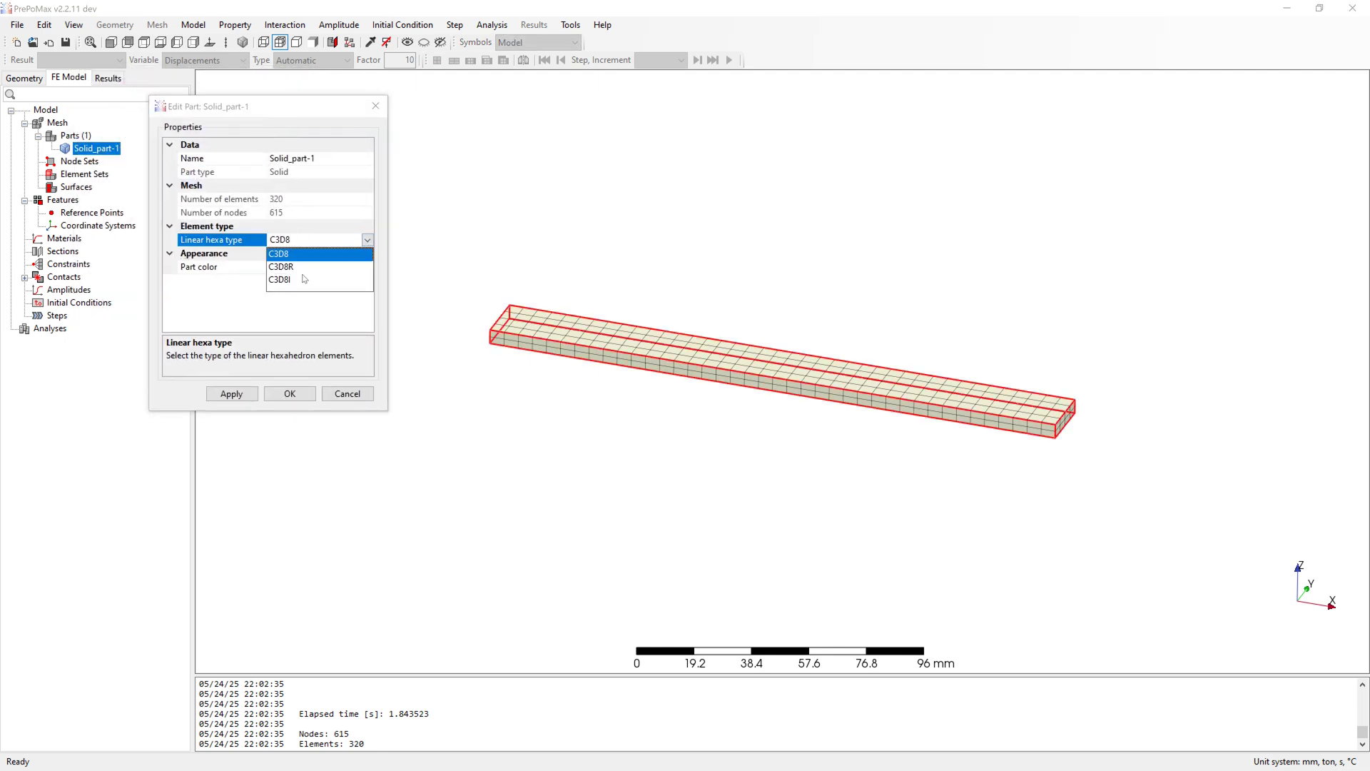
left_click(286, 280)
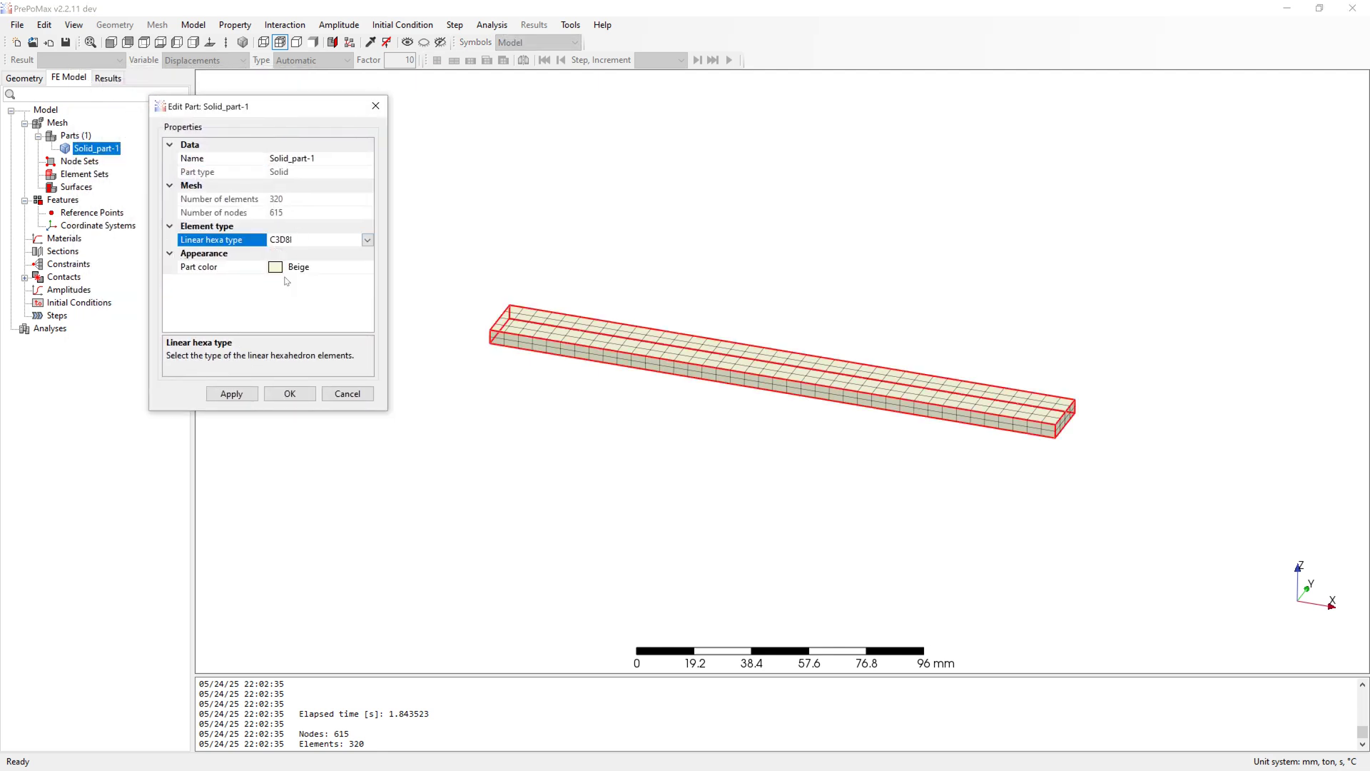
left_click(289, 394)
- Create Material-1 with Young's modulus 210000 MPa, Poisson's ratio 0.3 and density 7.89E-09
right_click(64, 238)
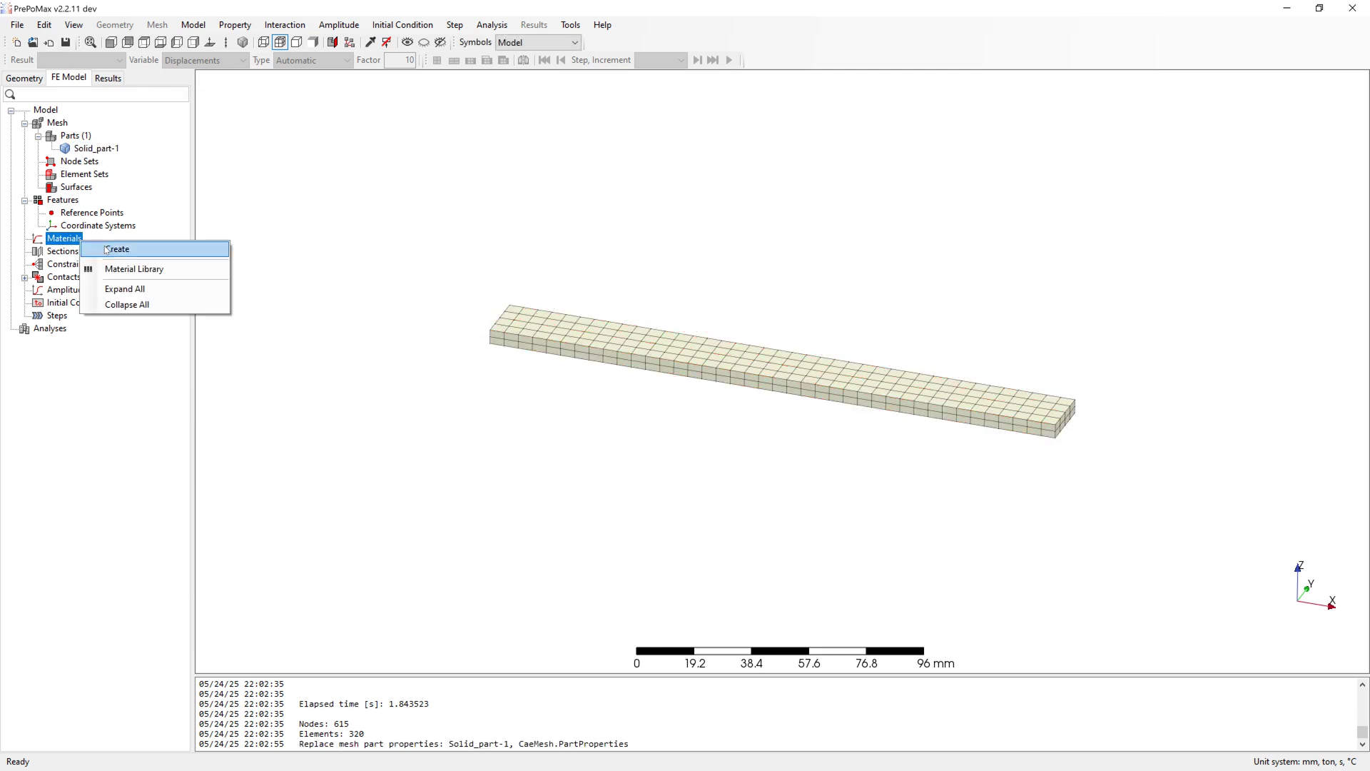
left_click(107, 249)
left_click_drag(289, 97, 361, 103)
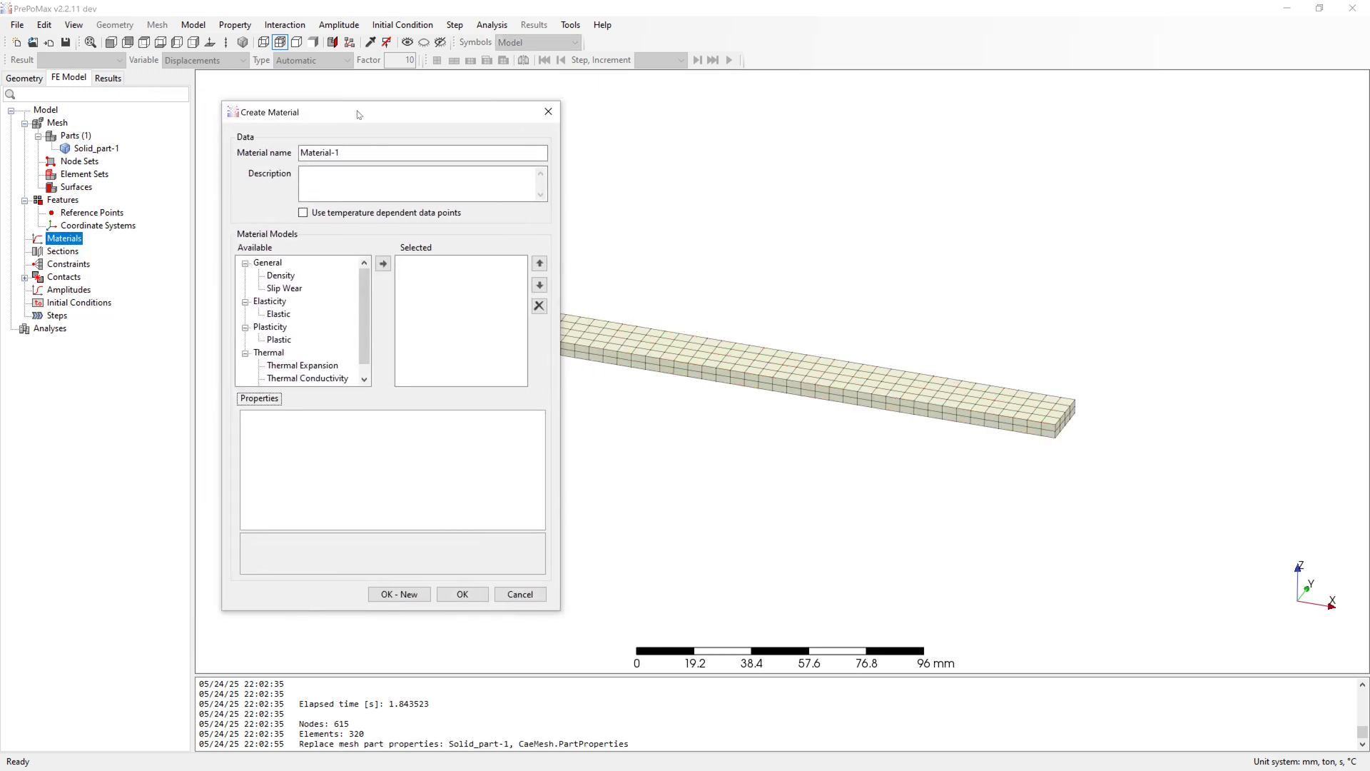
double_click(278, 314)
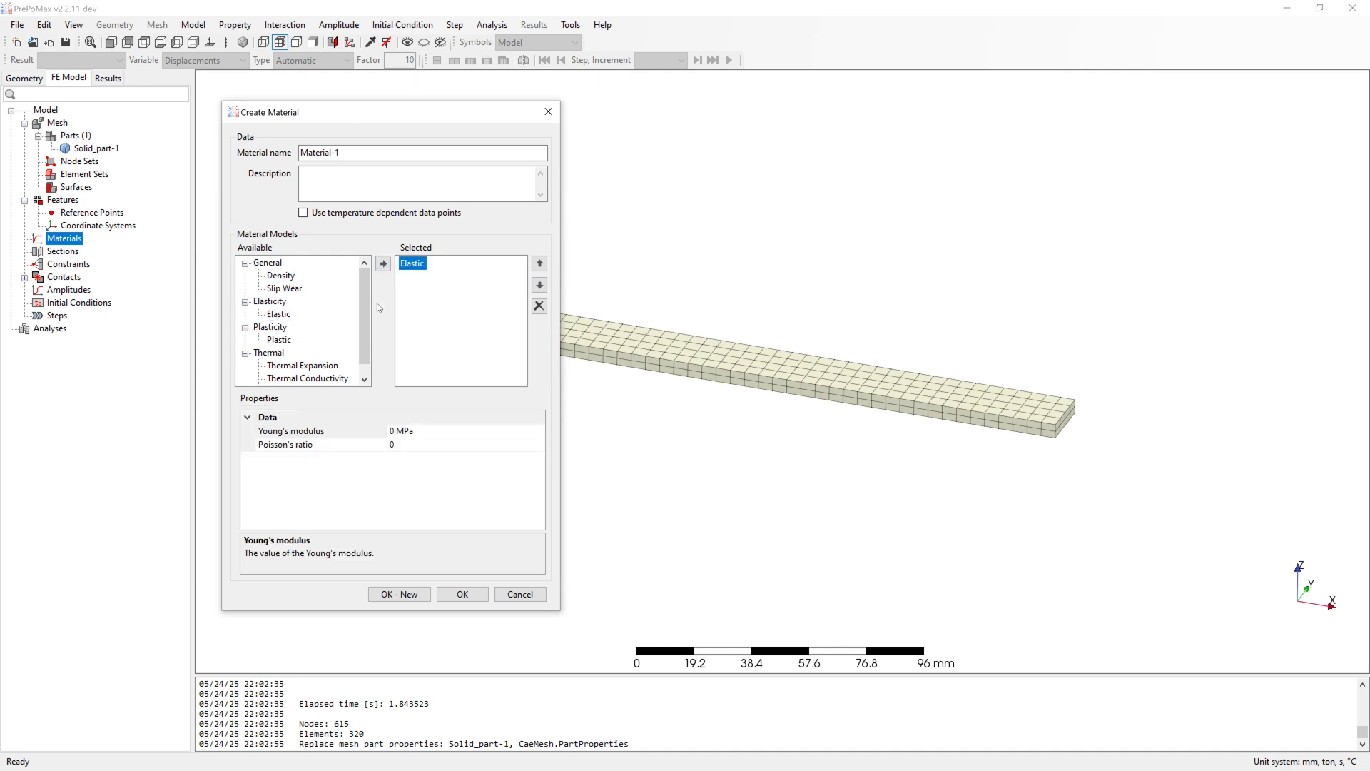
left_click(390, 430)
type("210000")
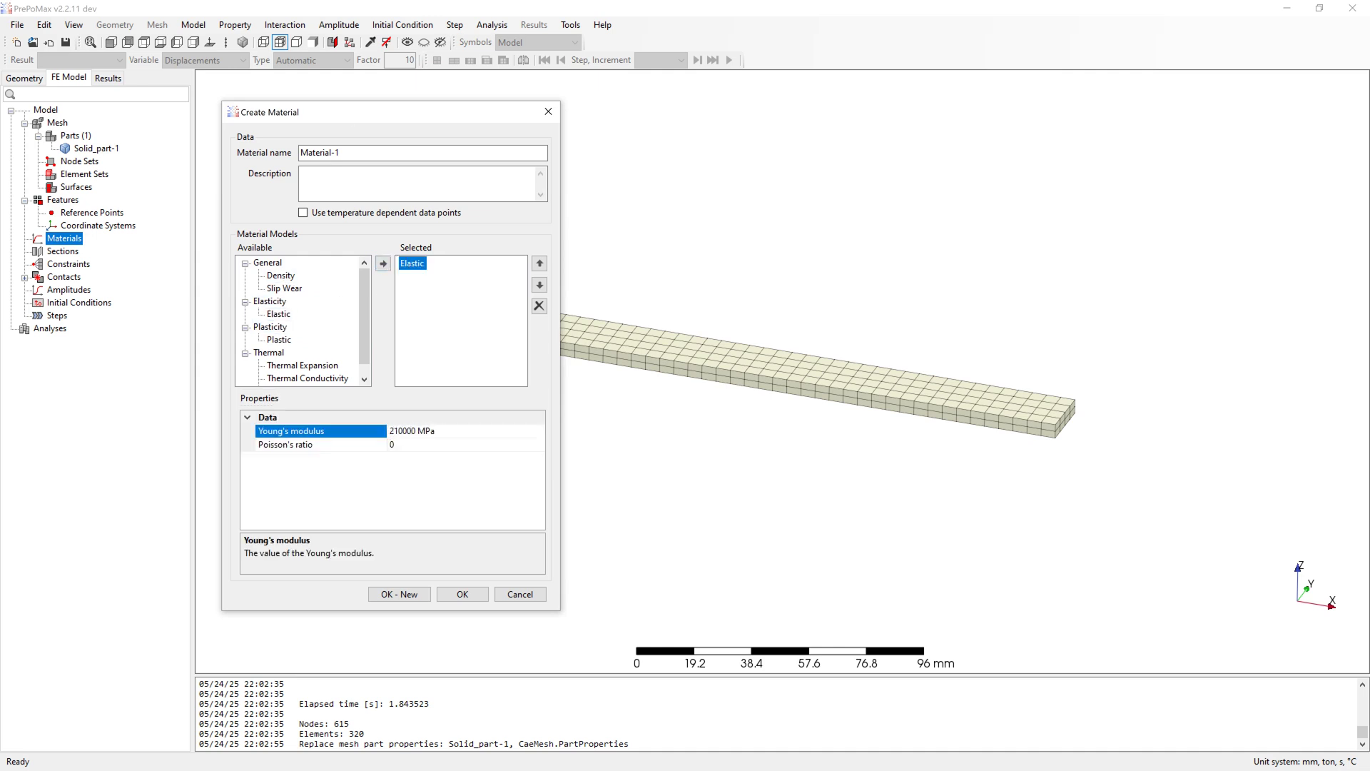
left_click(430, 448)
type(".3")
left_click(281, 275)
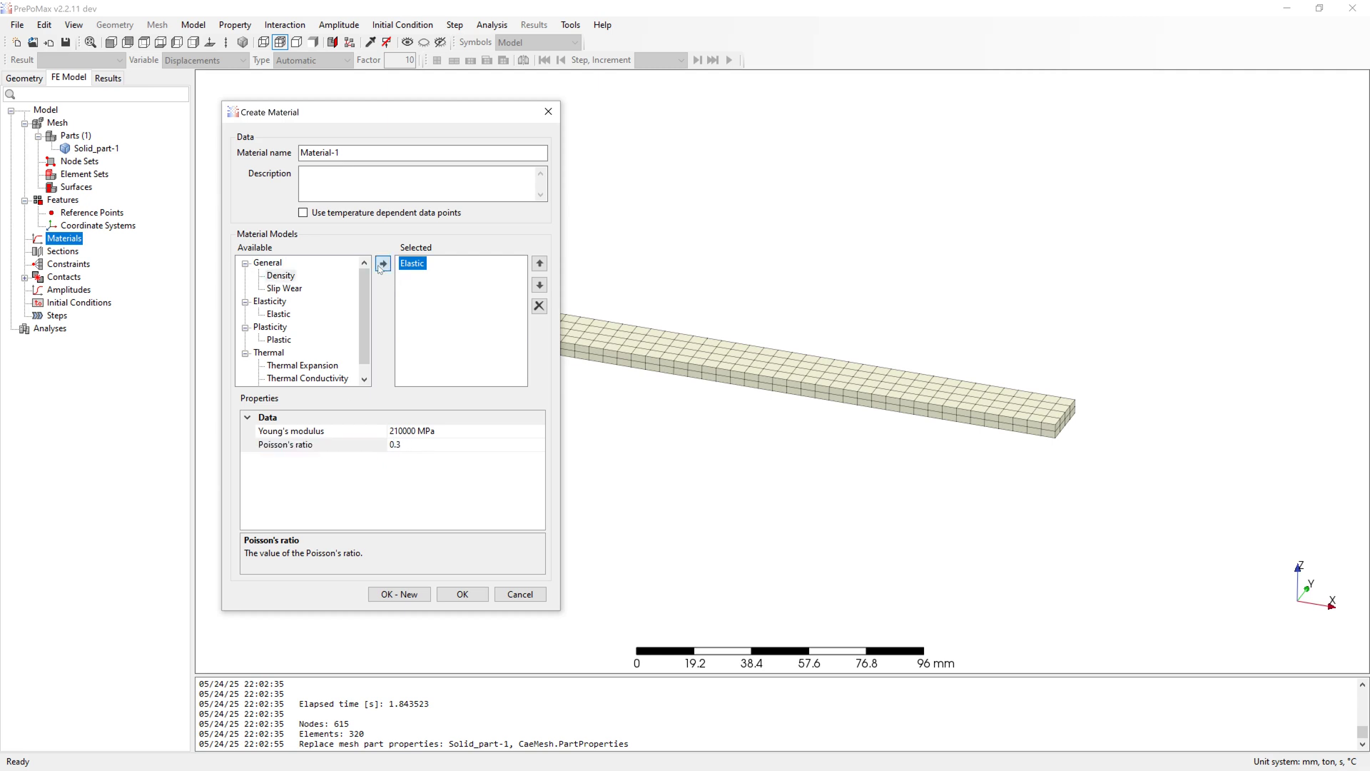
left_click(383, 264)
key("BackSpace")
type("7.89E")
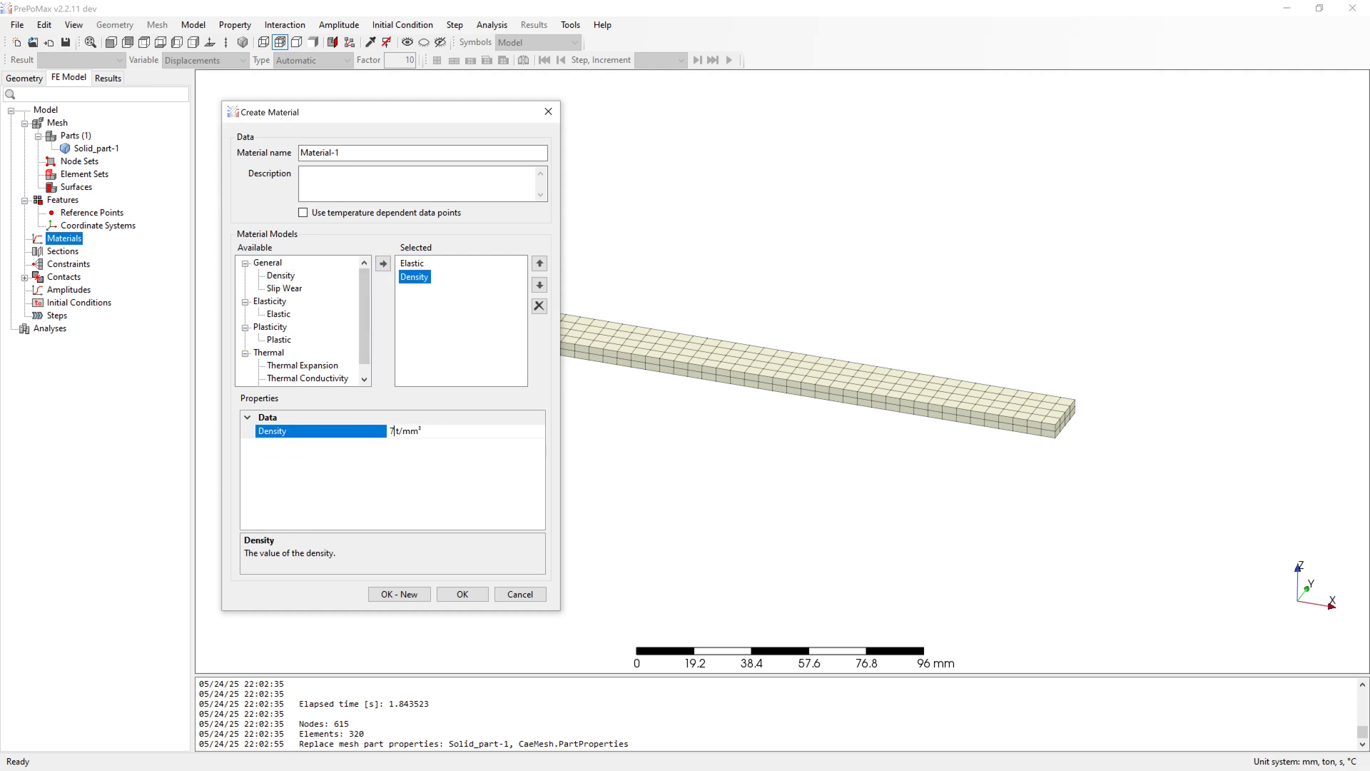
type("-09")
left_click(462, 593)
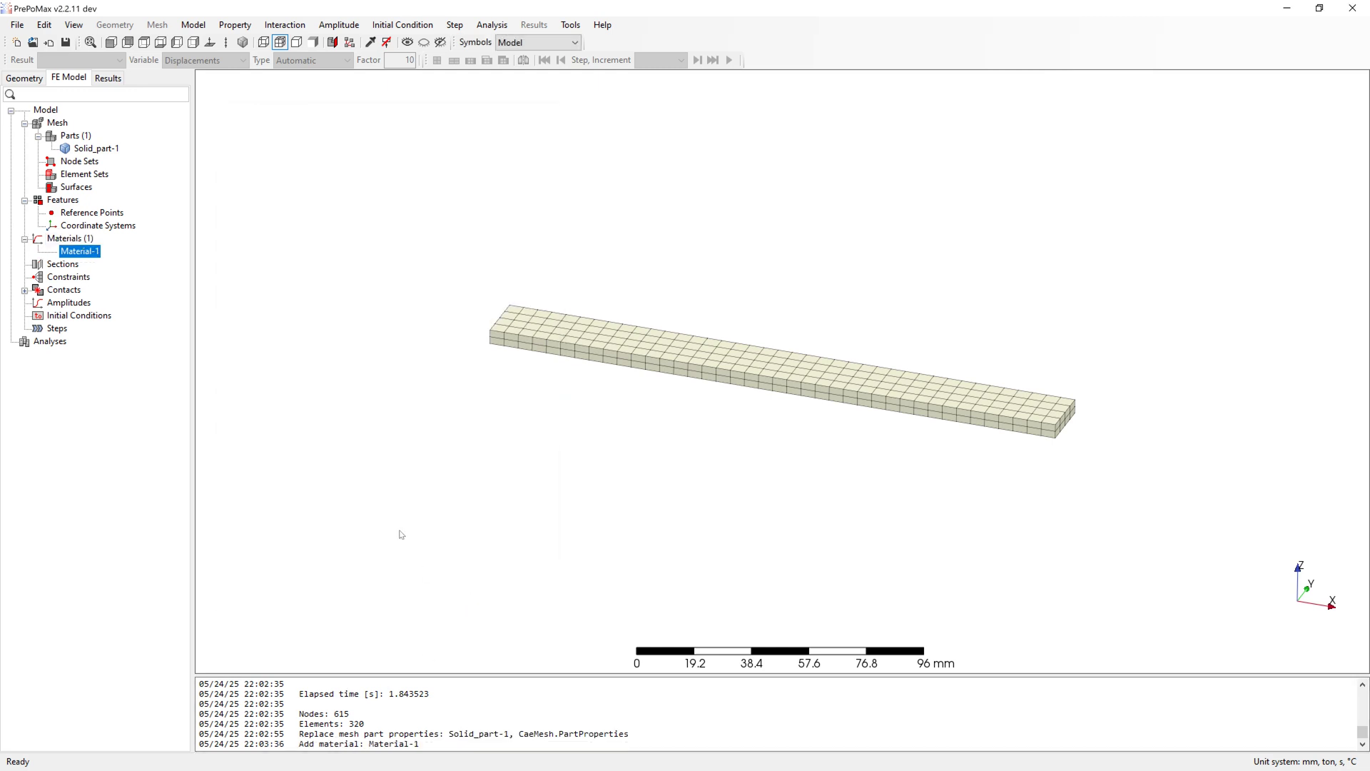
- Assign the material to the whole beam part as Solid_Section-1
right_click(62, 264)
left_click(78, 276)
left_click(476, 167)
left_click(492, 337)
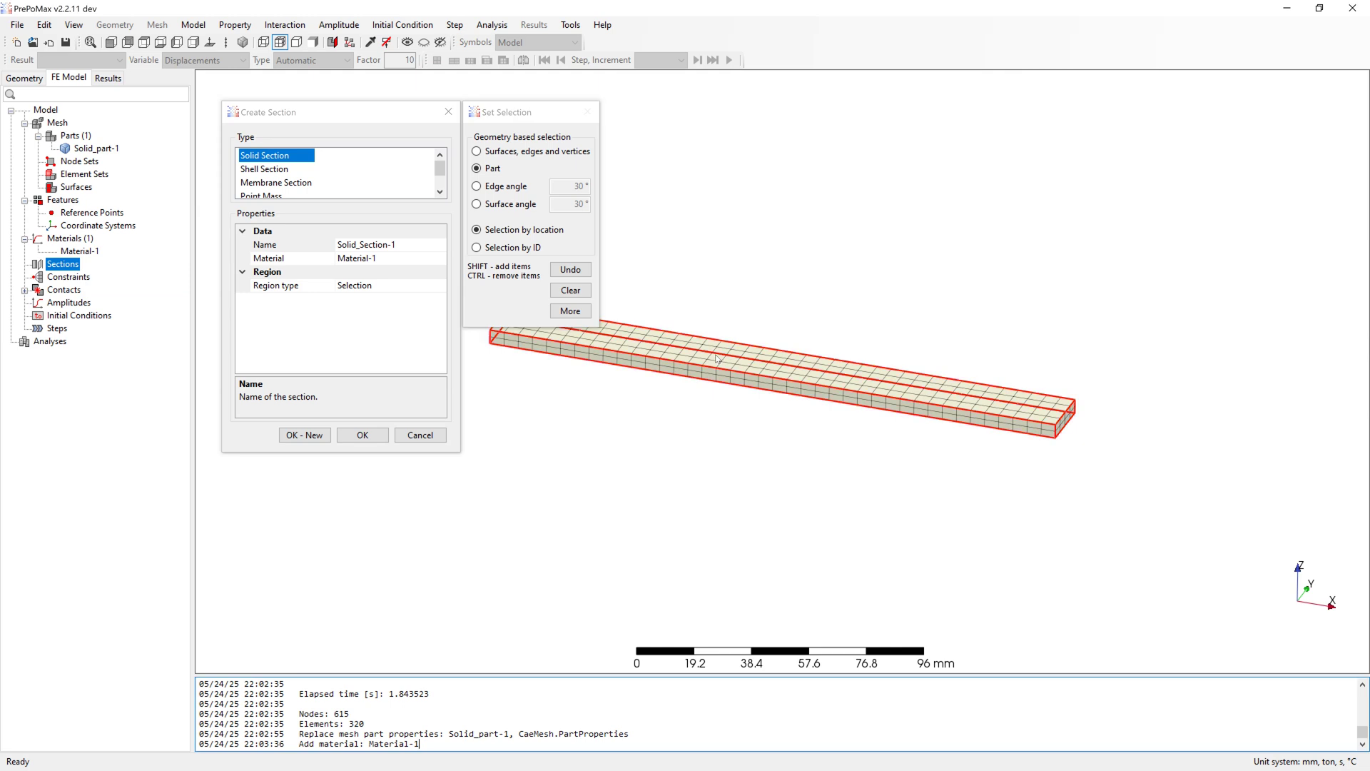
left_click(366, 435)
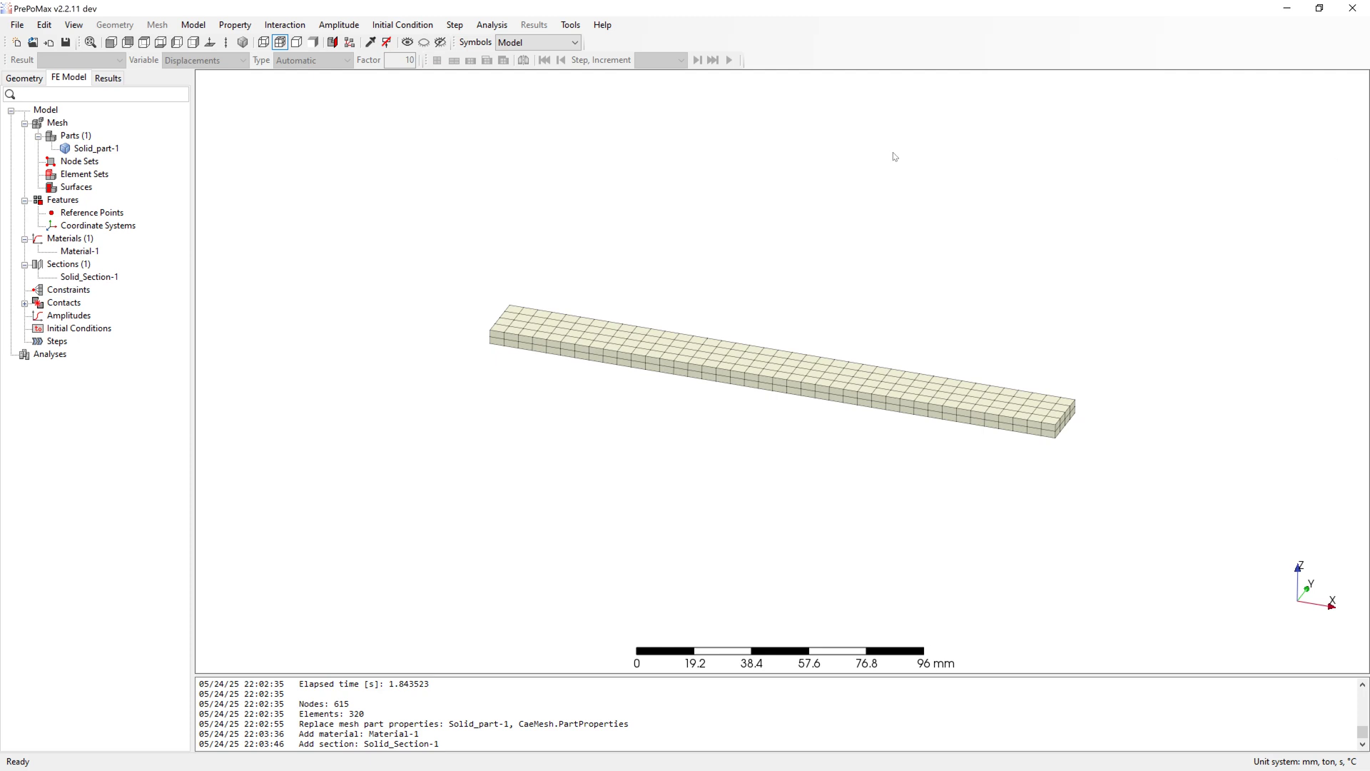
- Create frequency step Step-1 with 4 frequencies and eigen data storage set to Yes
left_click_drag(894, 156, 614, 214)
left_click(57, 341)
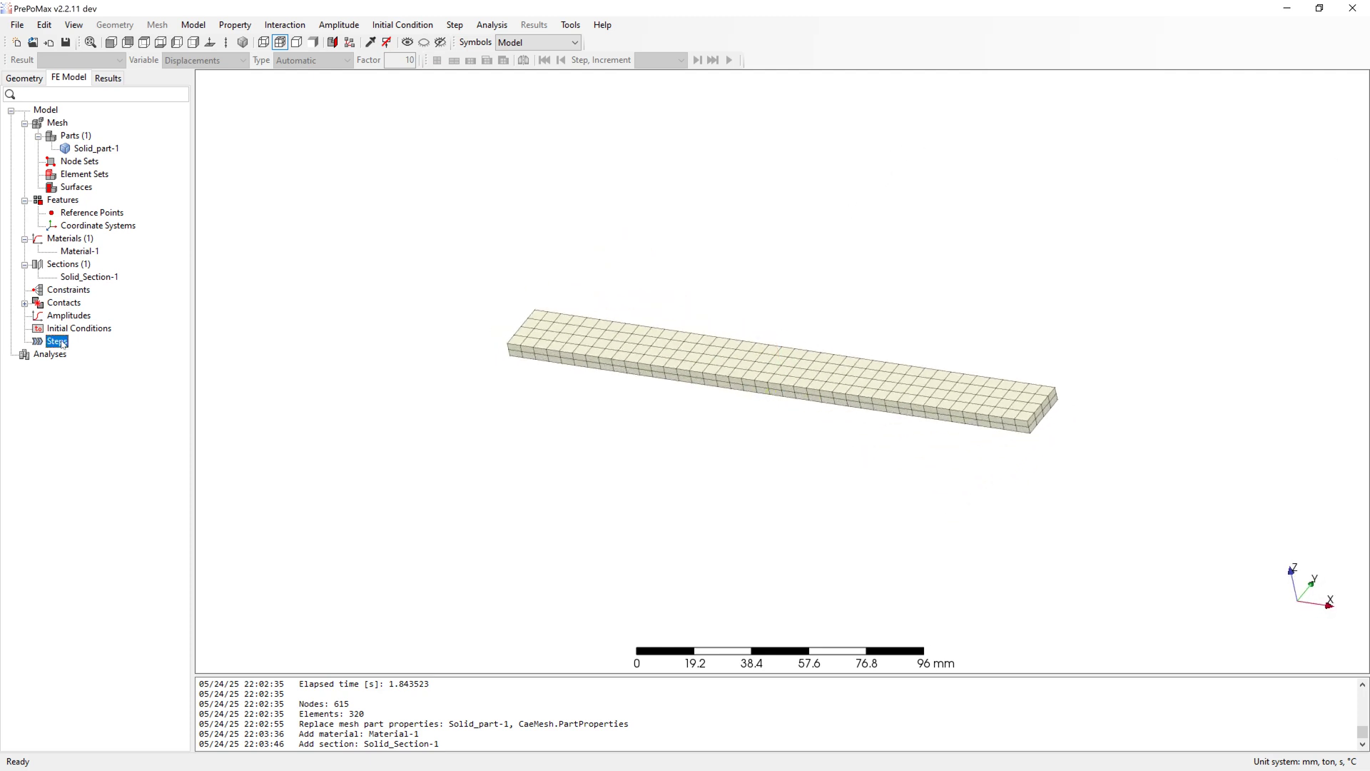
right_click(62, 344)
left_click(89, 345)
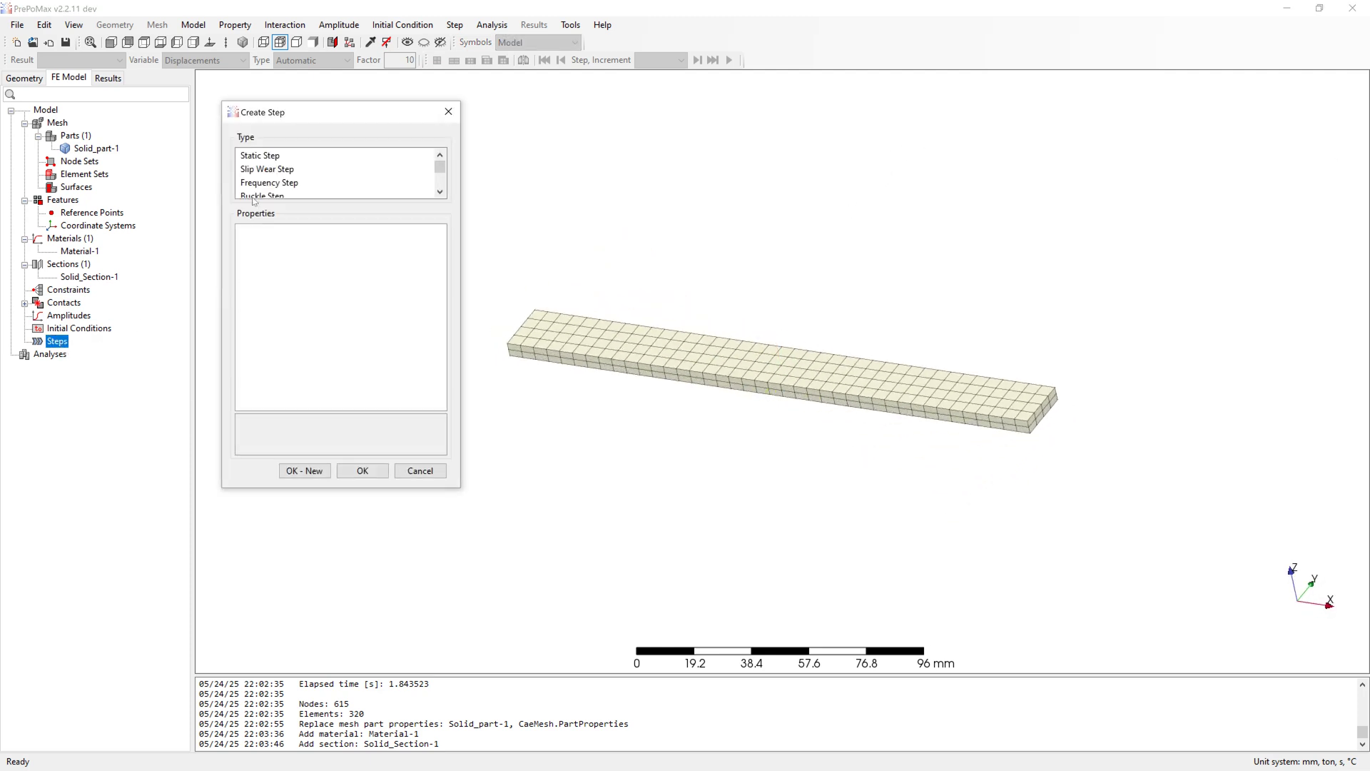
left_click(286, 182)
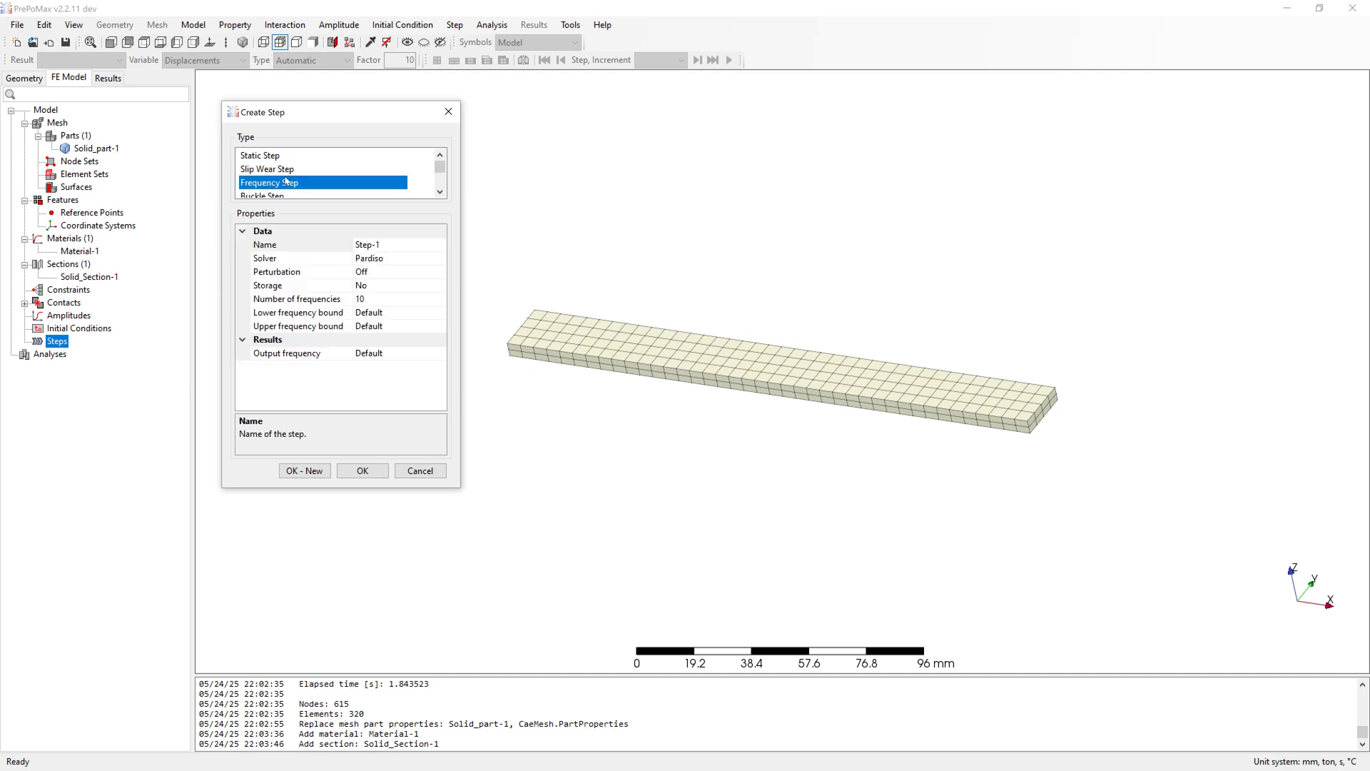
left_click(368, 298)
type("4")
left_click(400, 286)
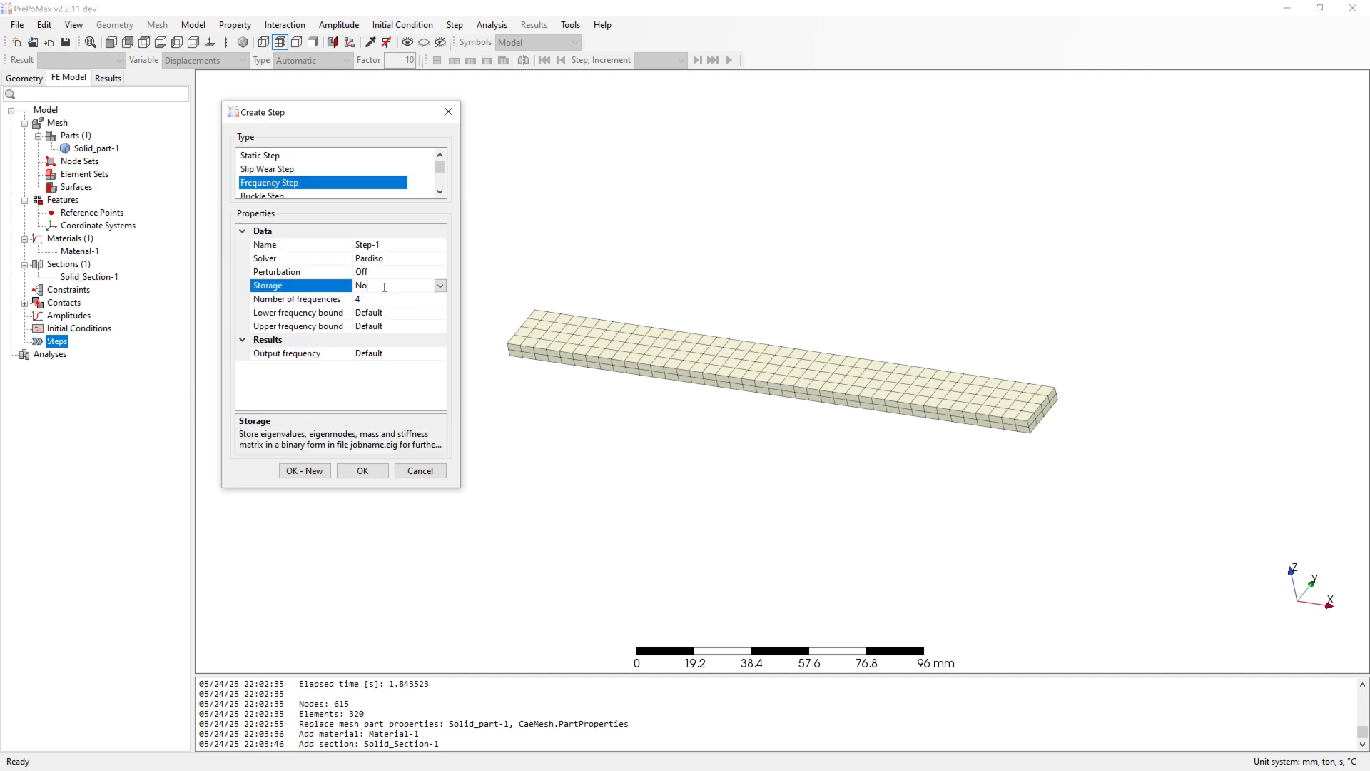
left_click(440, 286)
left_click(375, 307)
left_click(363, 470)
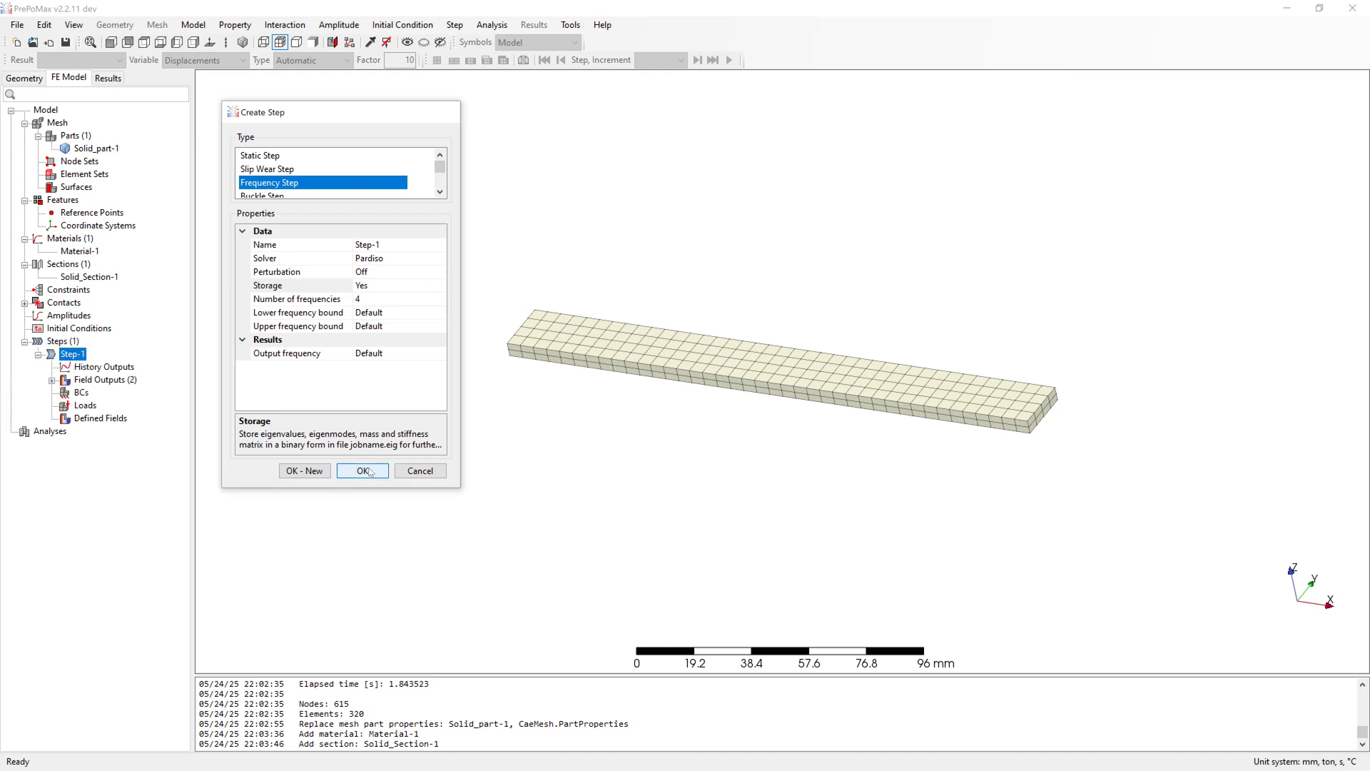
- Add a Fixed-1 boundary condition clamping one beam end face in Step-1
left_click(107, 395)
double_click(110, 397)
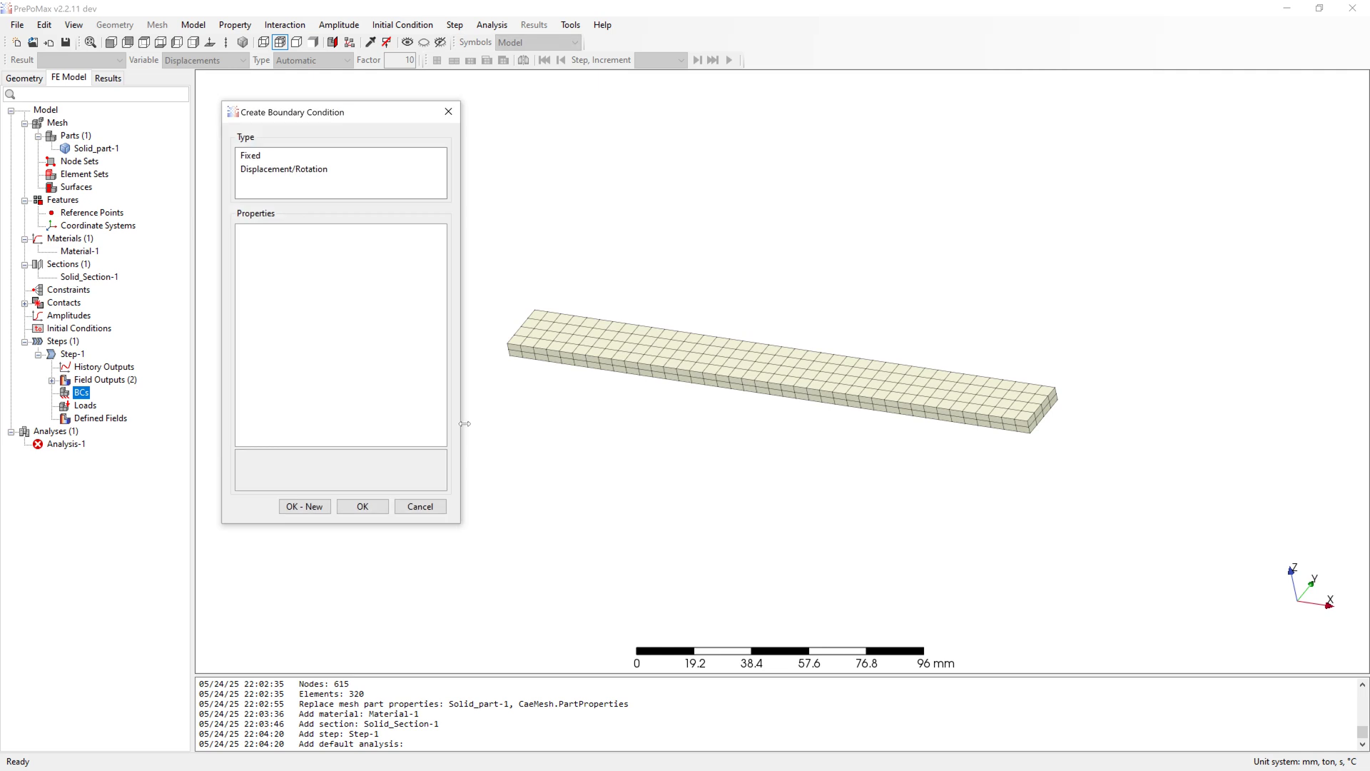
scroll(678, 472, "down", 3)
middle_click_drag(713, 429, 529, 413)
scroll(529, 413, "up", 2)
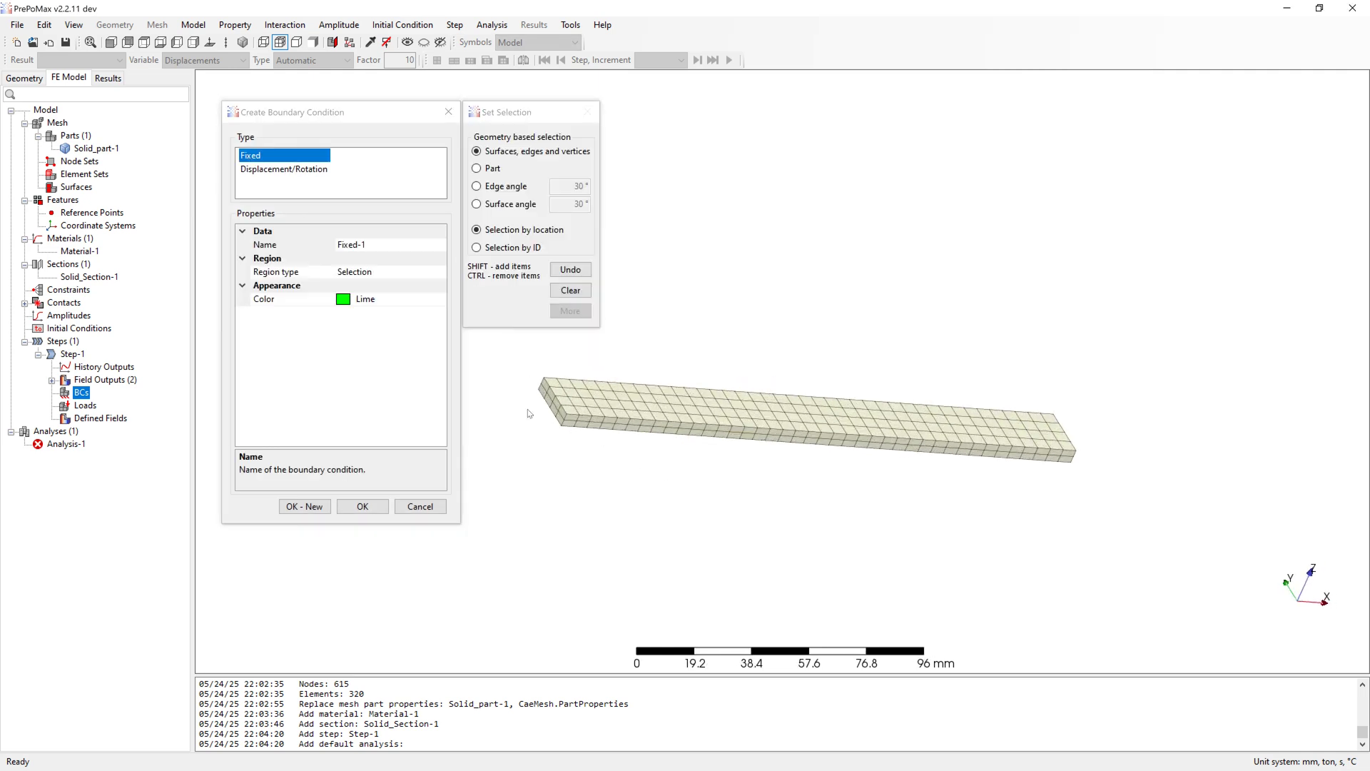
scroll(551, 400, "up", 3)
left_click(553, 403)
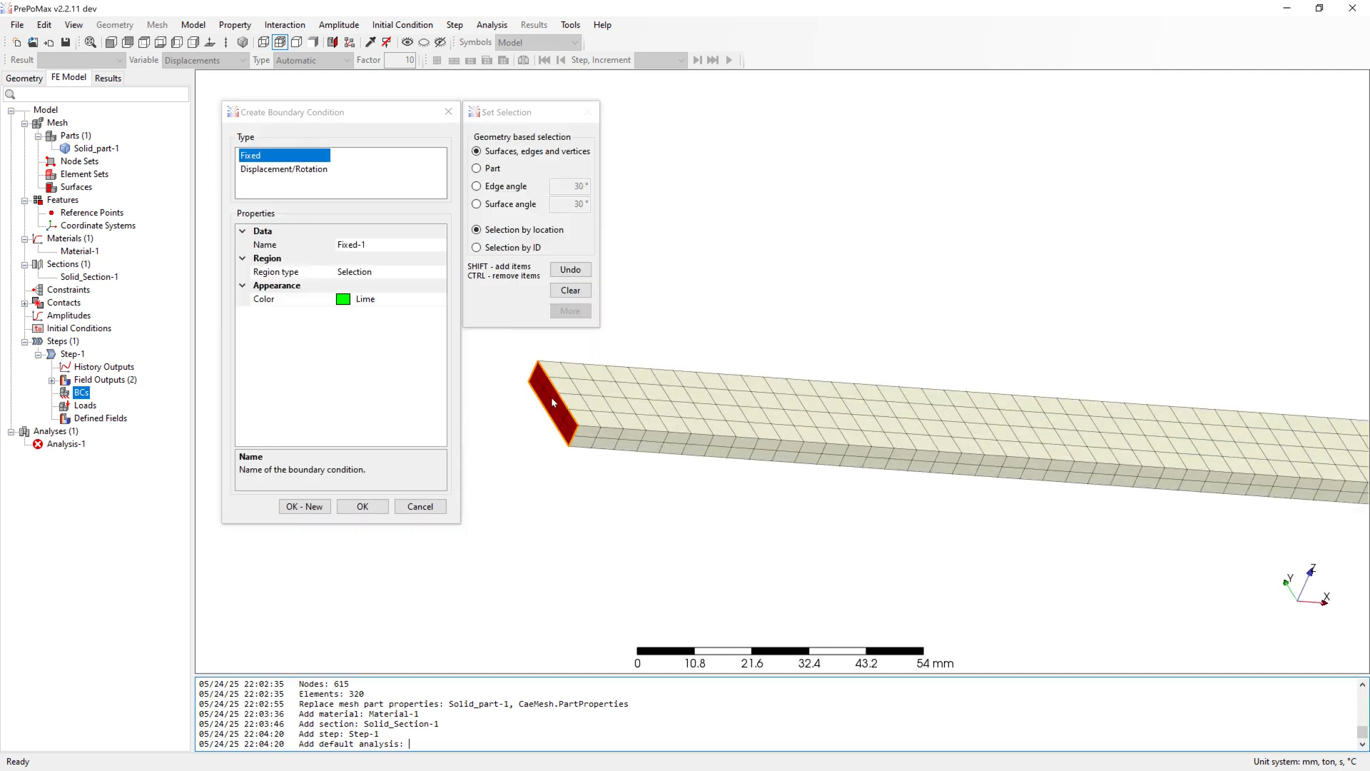
left_click(362, 506)
scroll(499, 471, "down", 3)
middle_click_drag(492, 464, 521, 462)
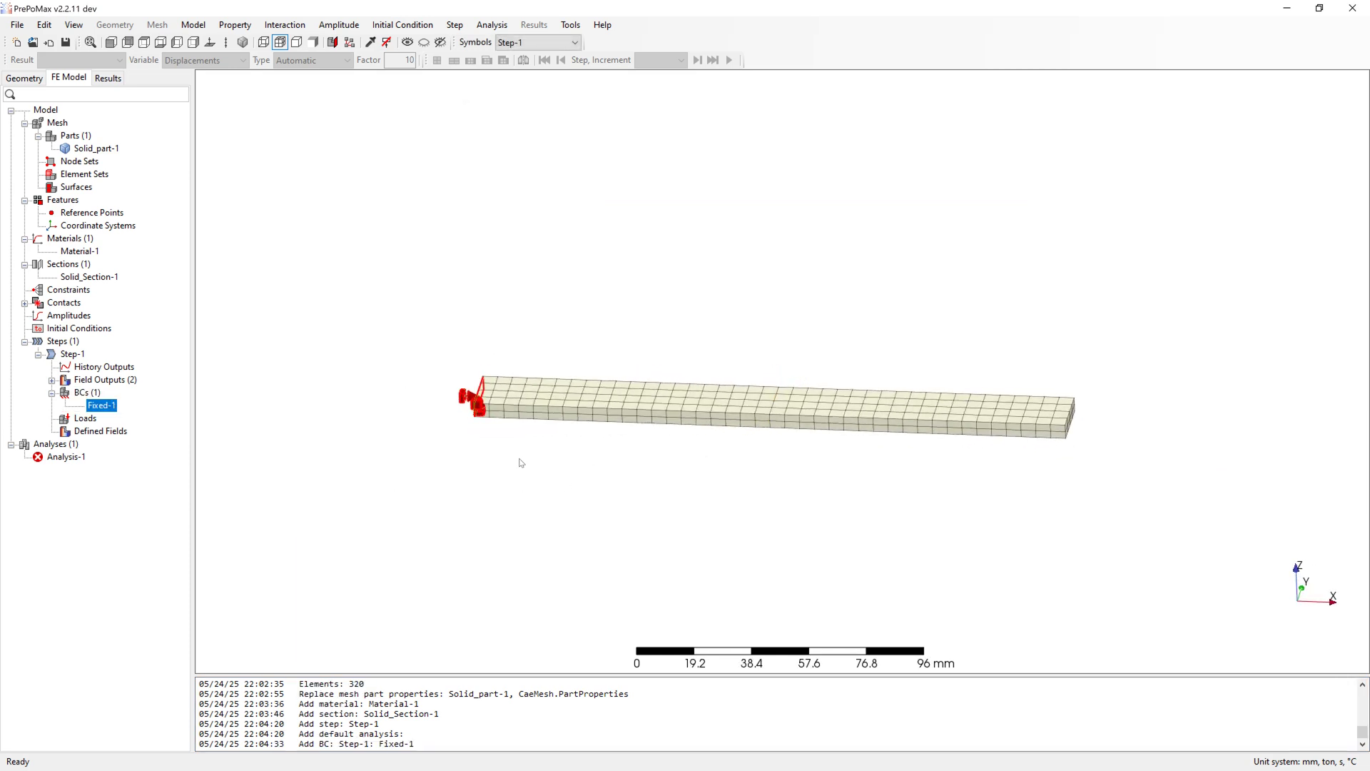
- Create a steady state dynamics step with frequency bounds 50 to 1000 Hz
right_click(71, 343)
left_click(107, 350)
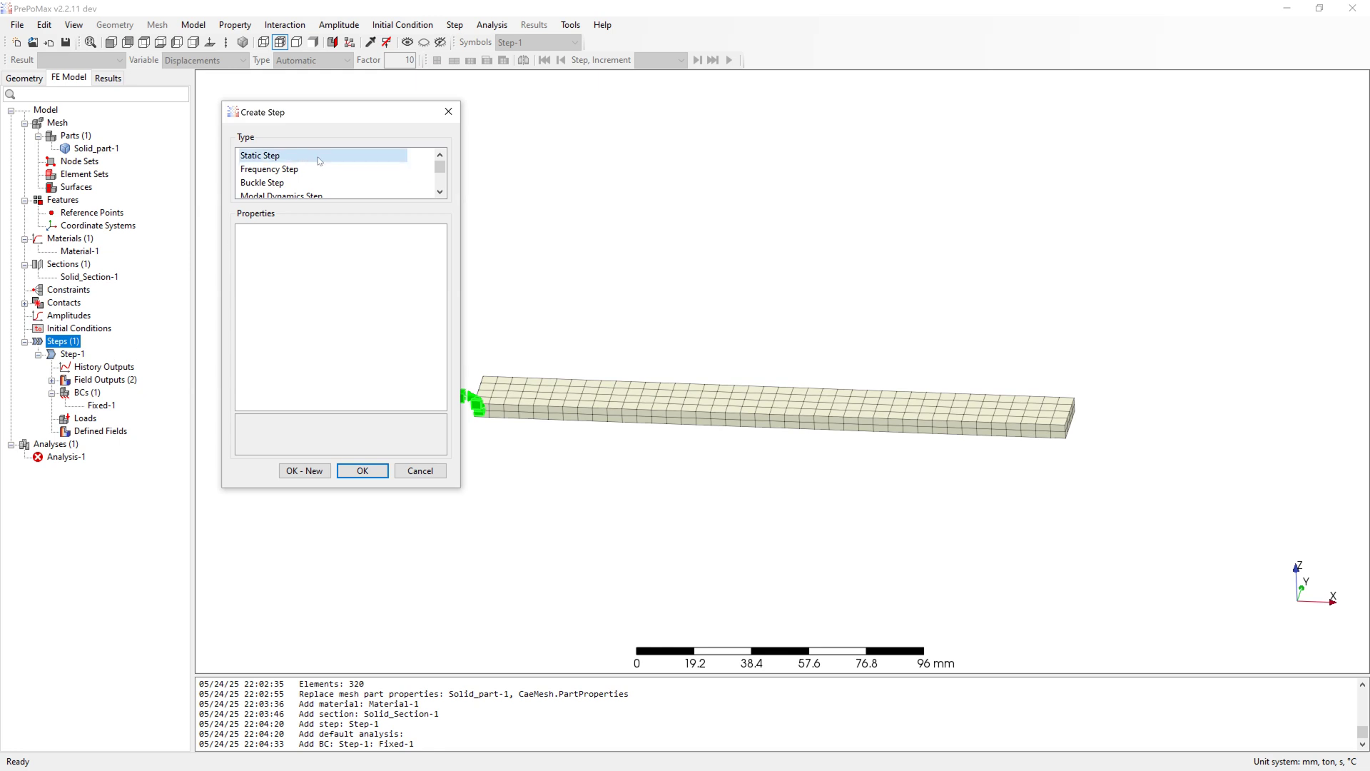
scroll(312, 168, "down", 1)
left_click(308, 182)
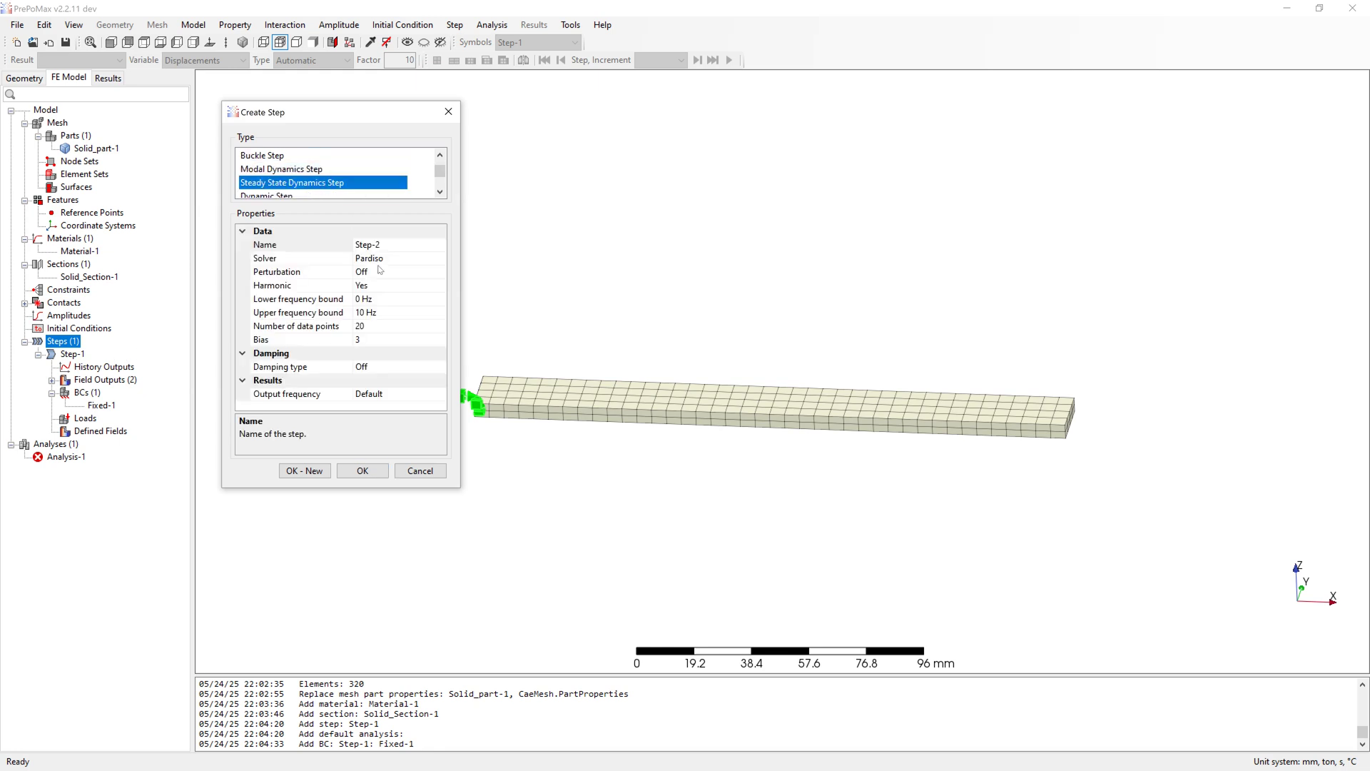
left_click(378, 298)
left_click(379, 311)
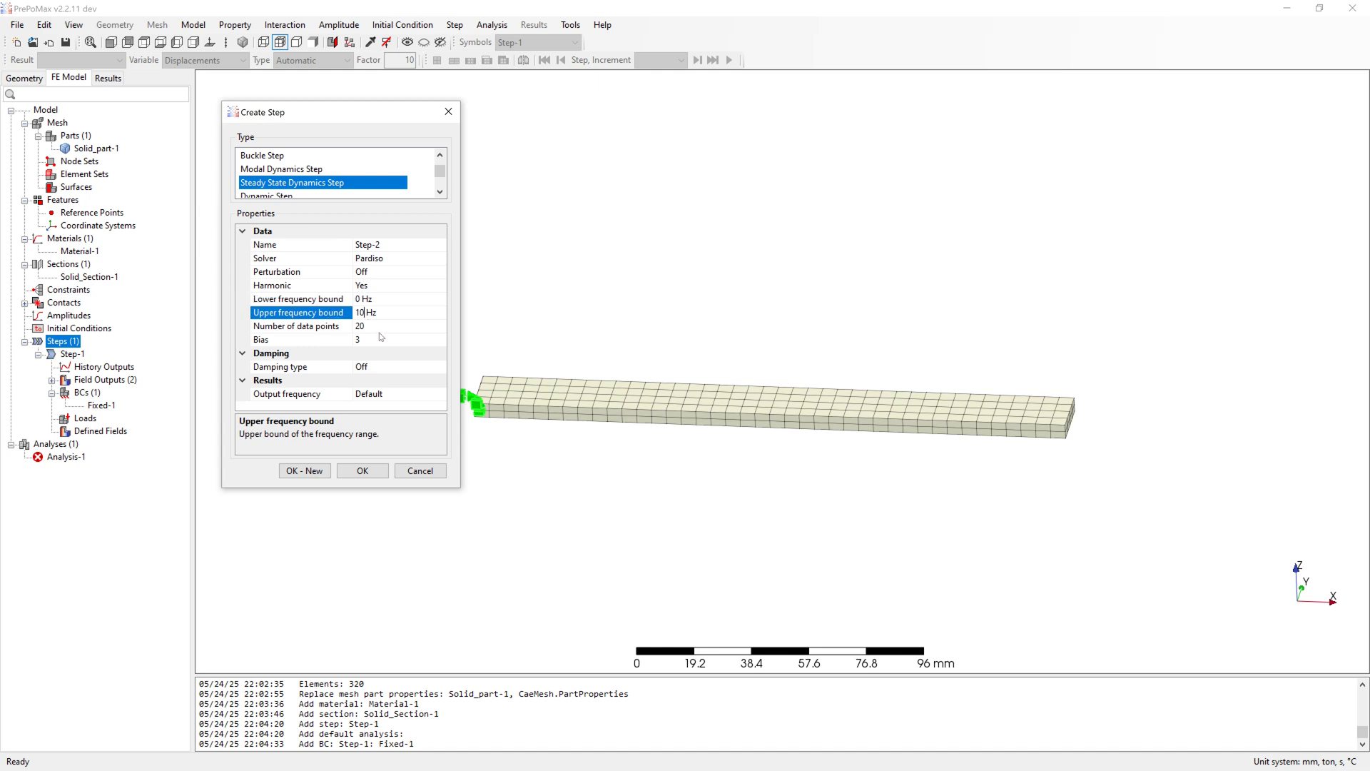
type("00")
left_click(363, 298)
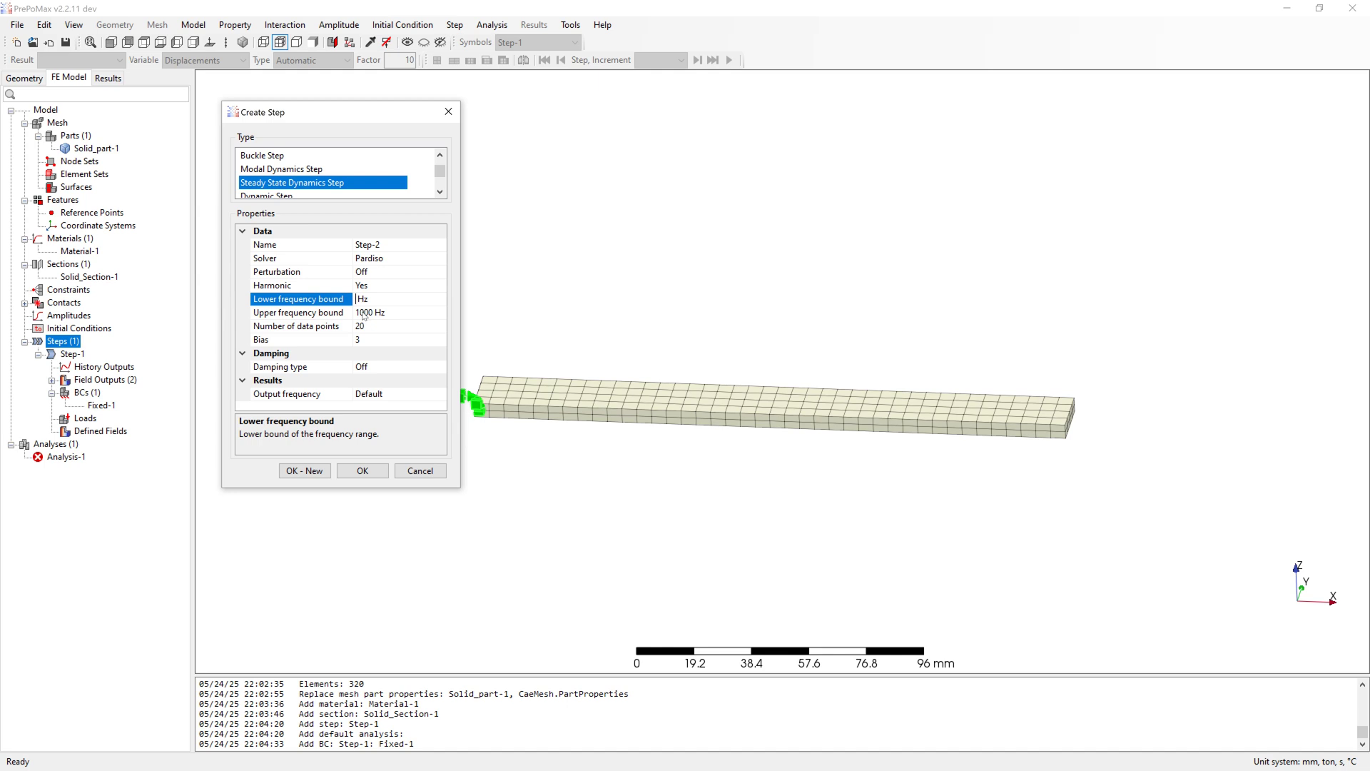
type("50")
left_click(349, 329)
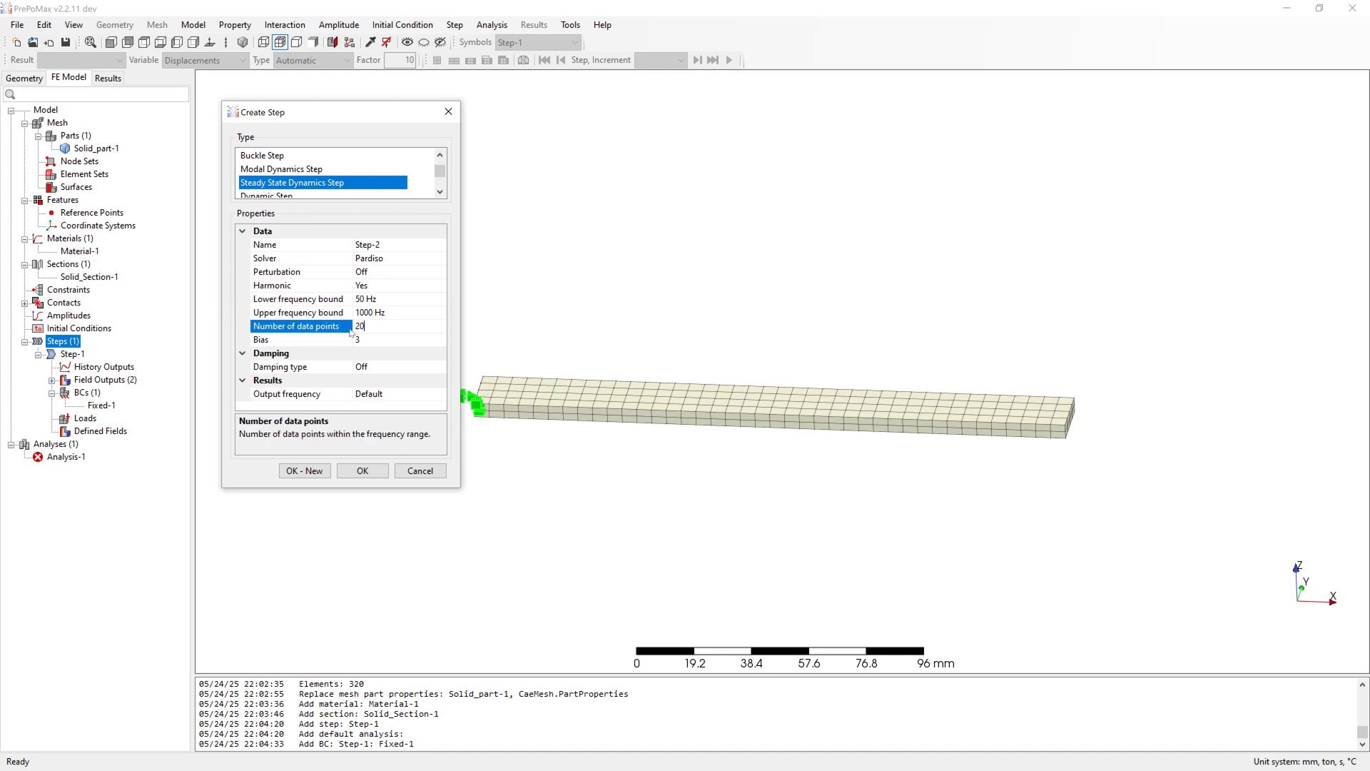
- Set the step's bias to 1 and use Constant damping with ratio 0.02
left_click(367, 342)
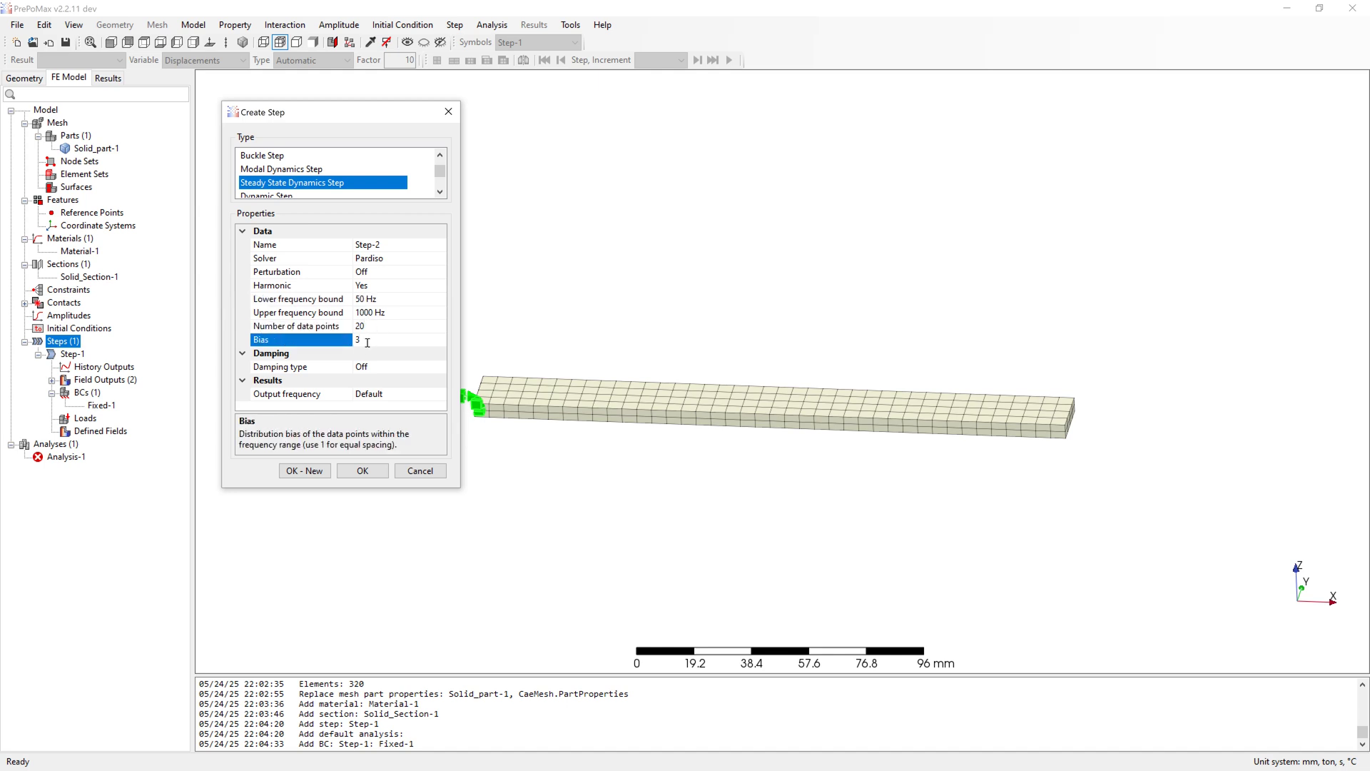
key("Up")
left_click(436, 368)
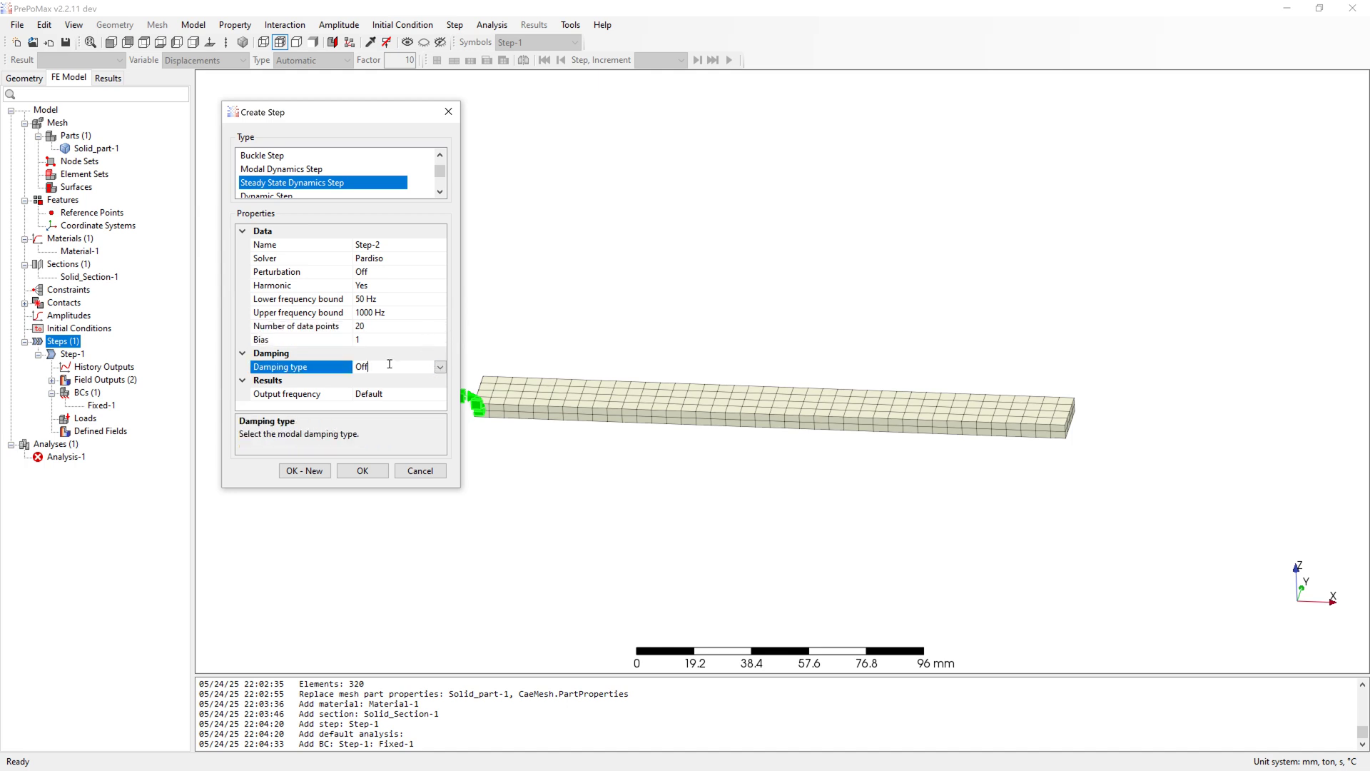
left_click(441, 368)
left_click(378, 393)
left_click(381, 380)
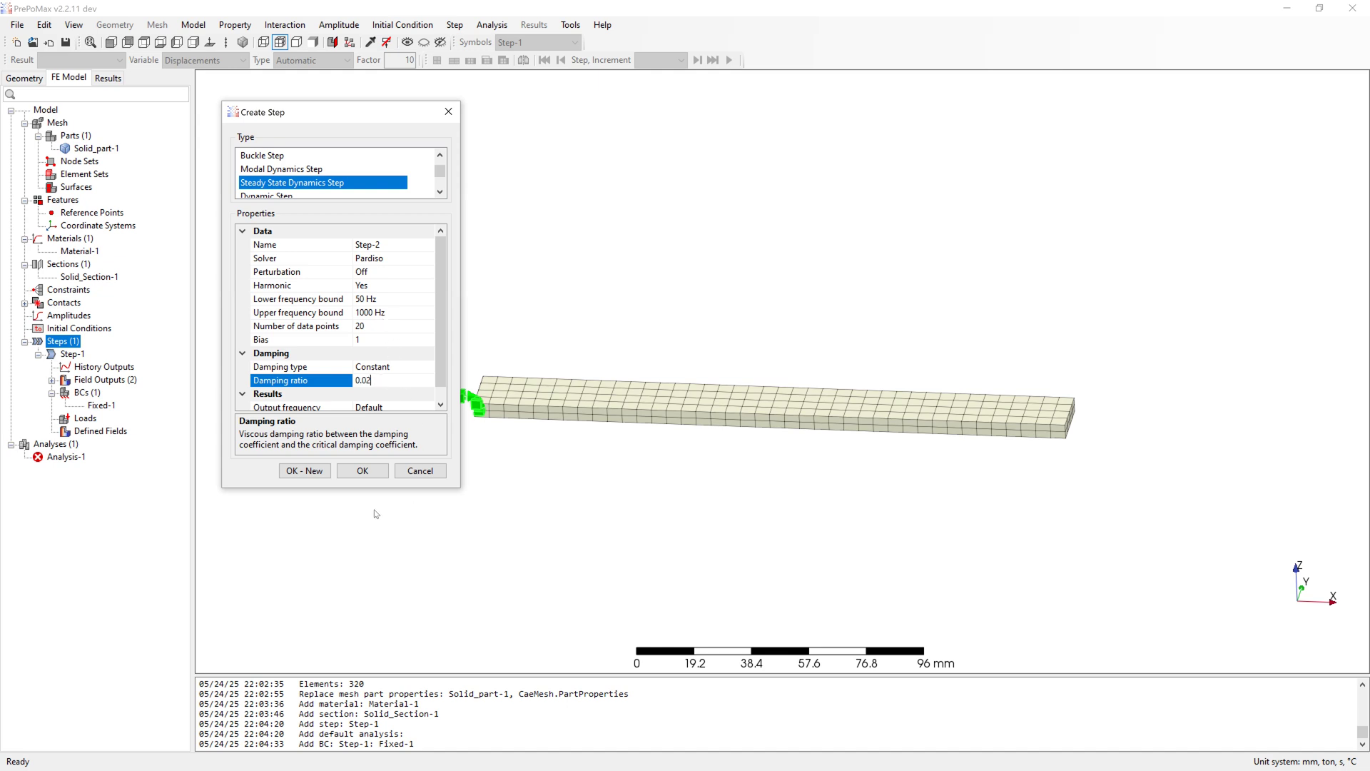
left_click(363, 470)
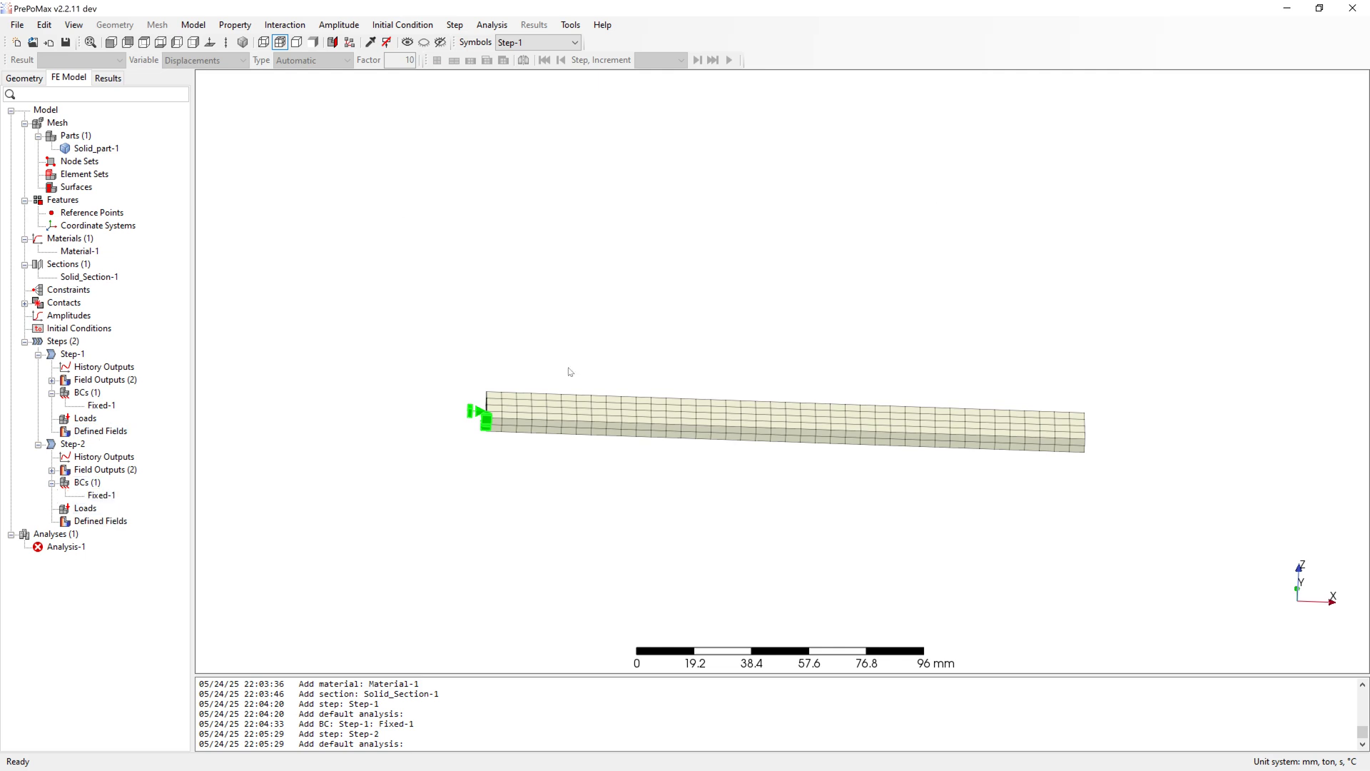
- Apply a 100 N F3 concentrated force to a mid-beam node on the top face in Step-2
right_click(86, 508)
left_click(136, 519)
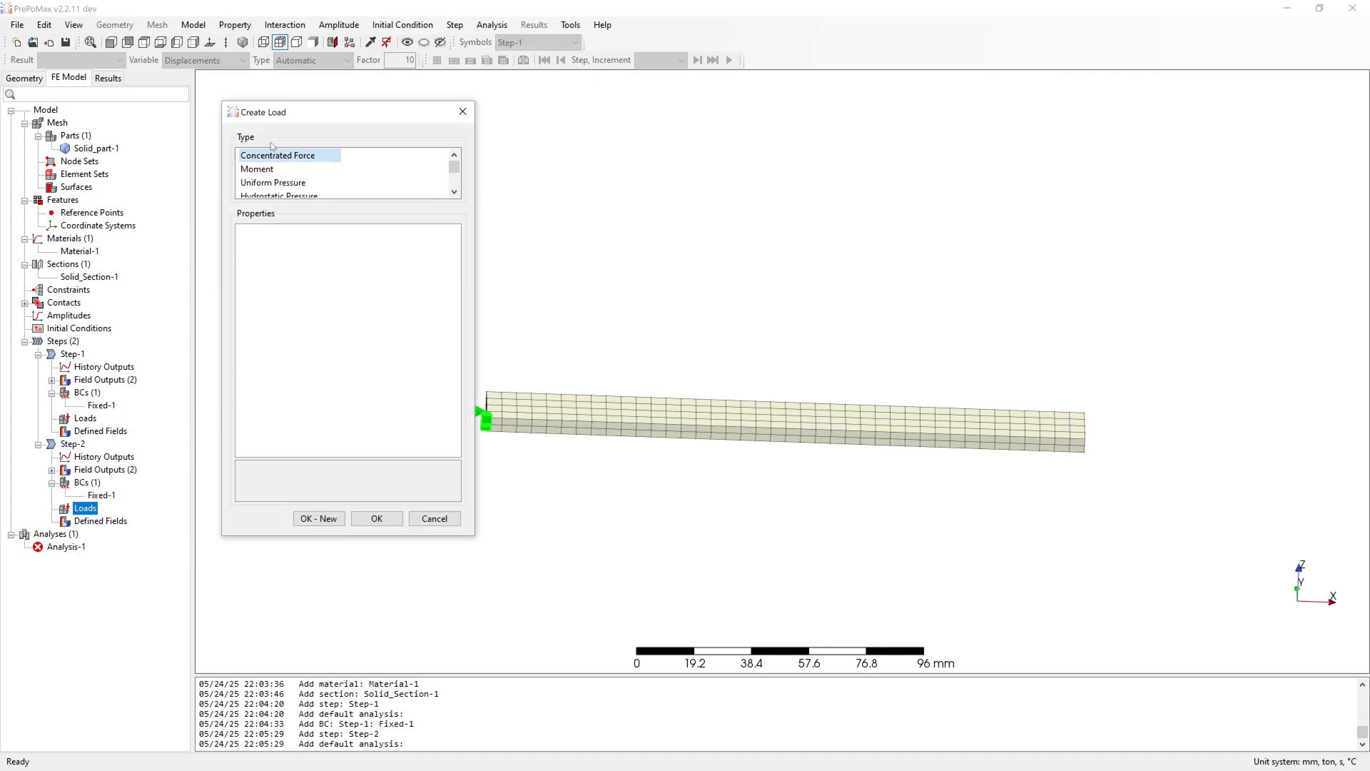
left_click(283, 162)
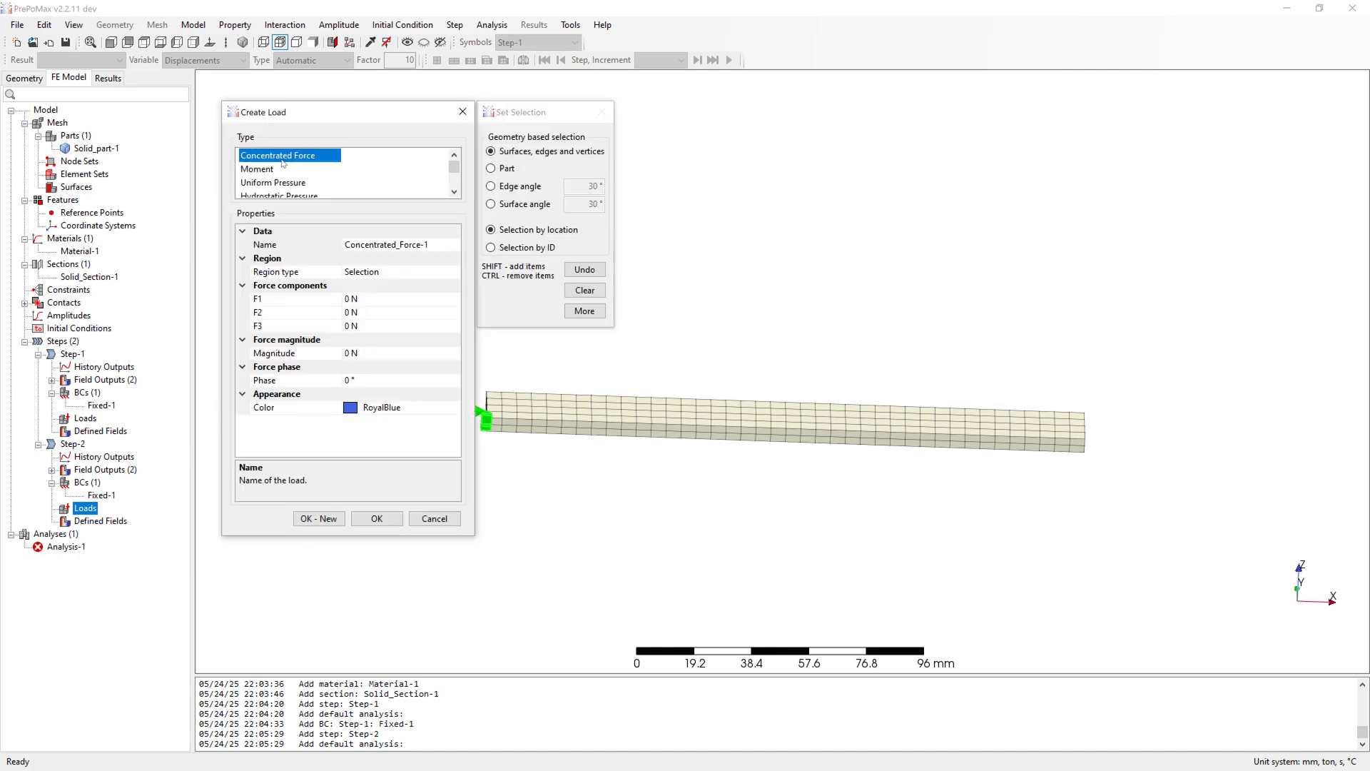
left_click(584, 310)
left_click(641, 152)
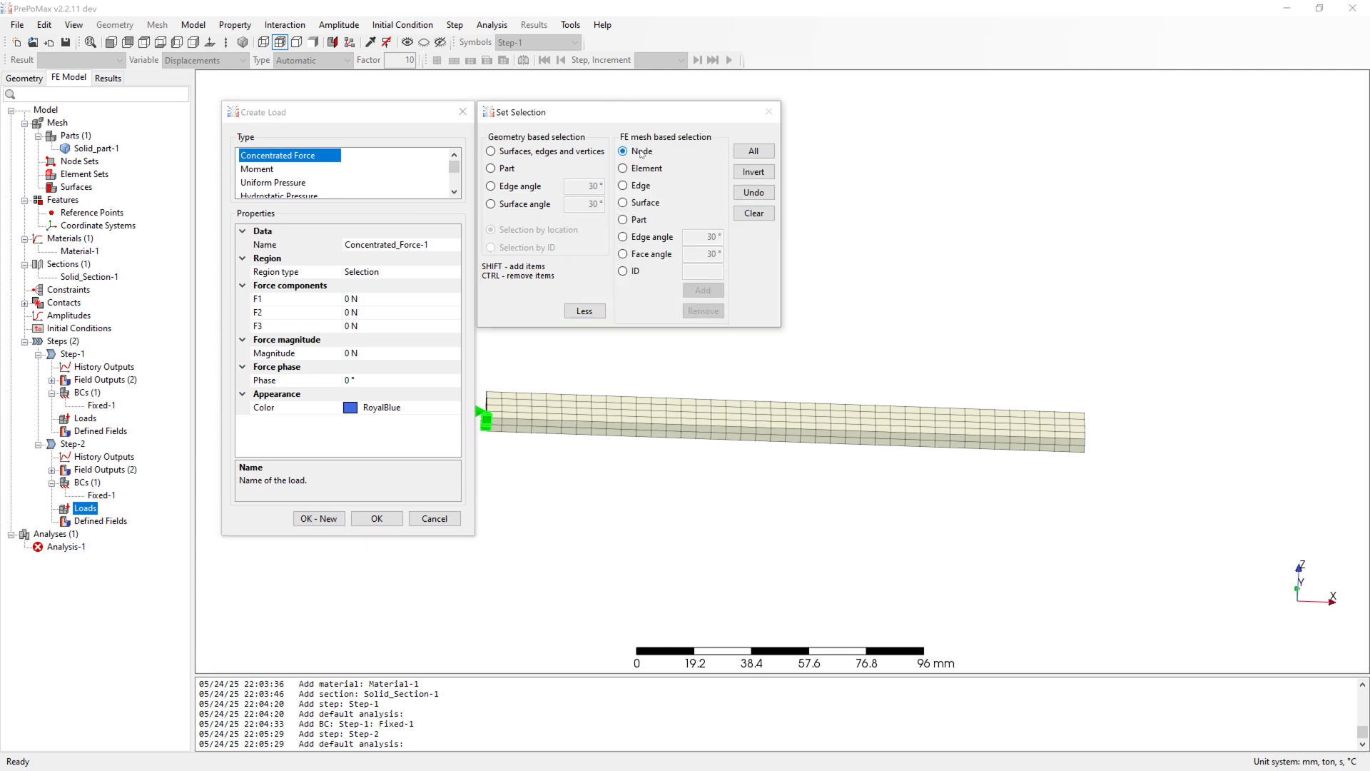
middle_click_drag(1019, 357, 895, 376)
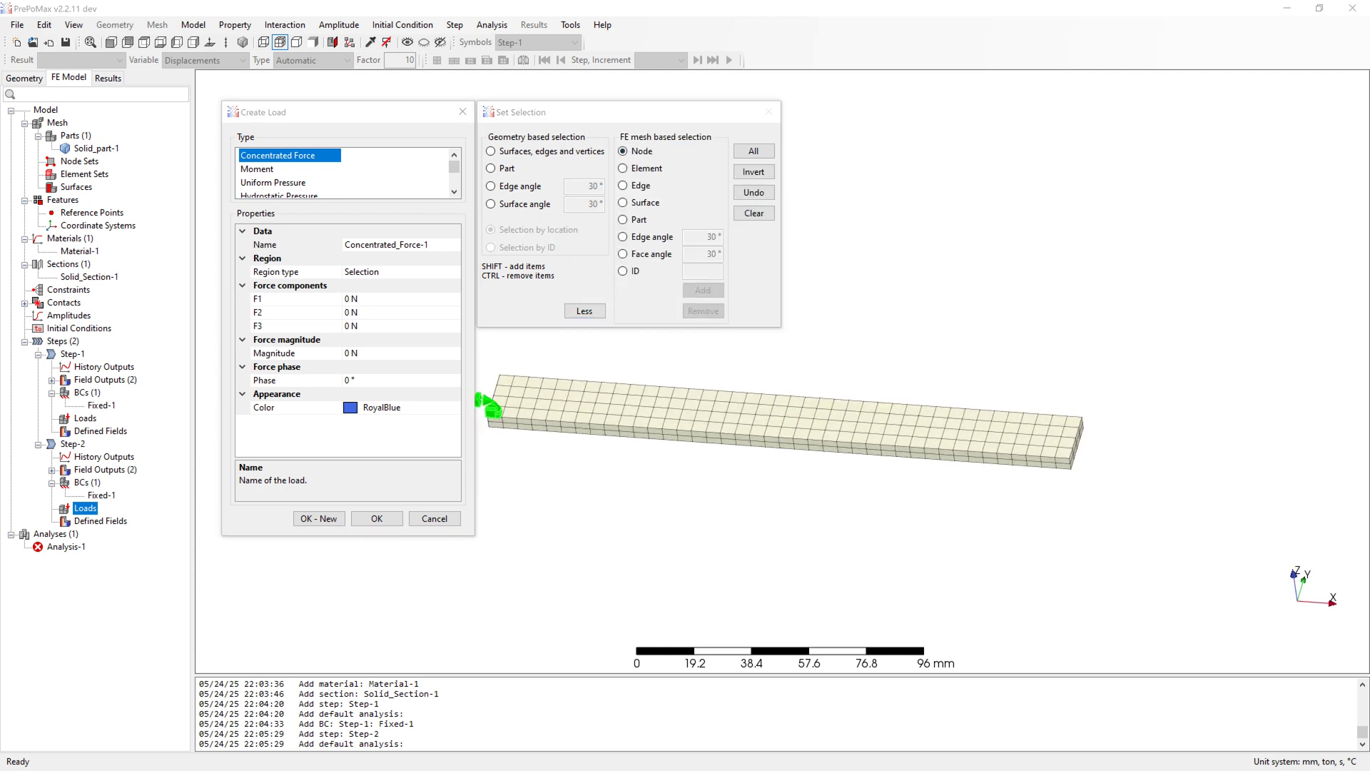
left_click(712, 412)
left_click(353, 325)
type("100")
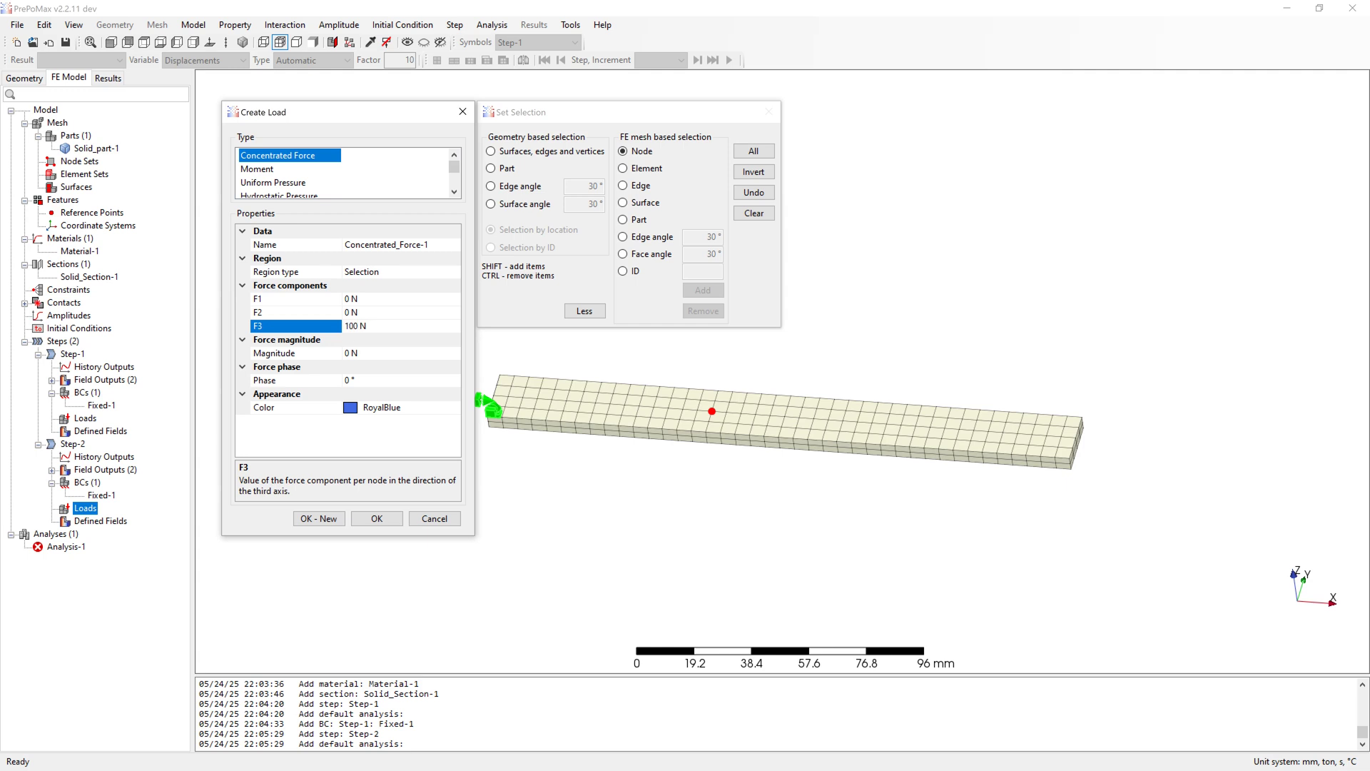
left_click(380, 354)
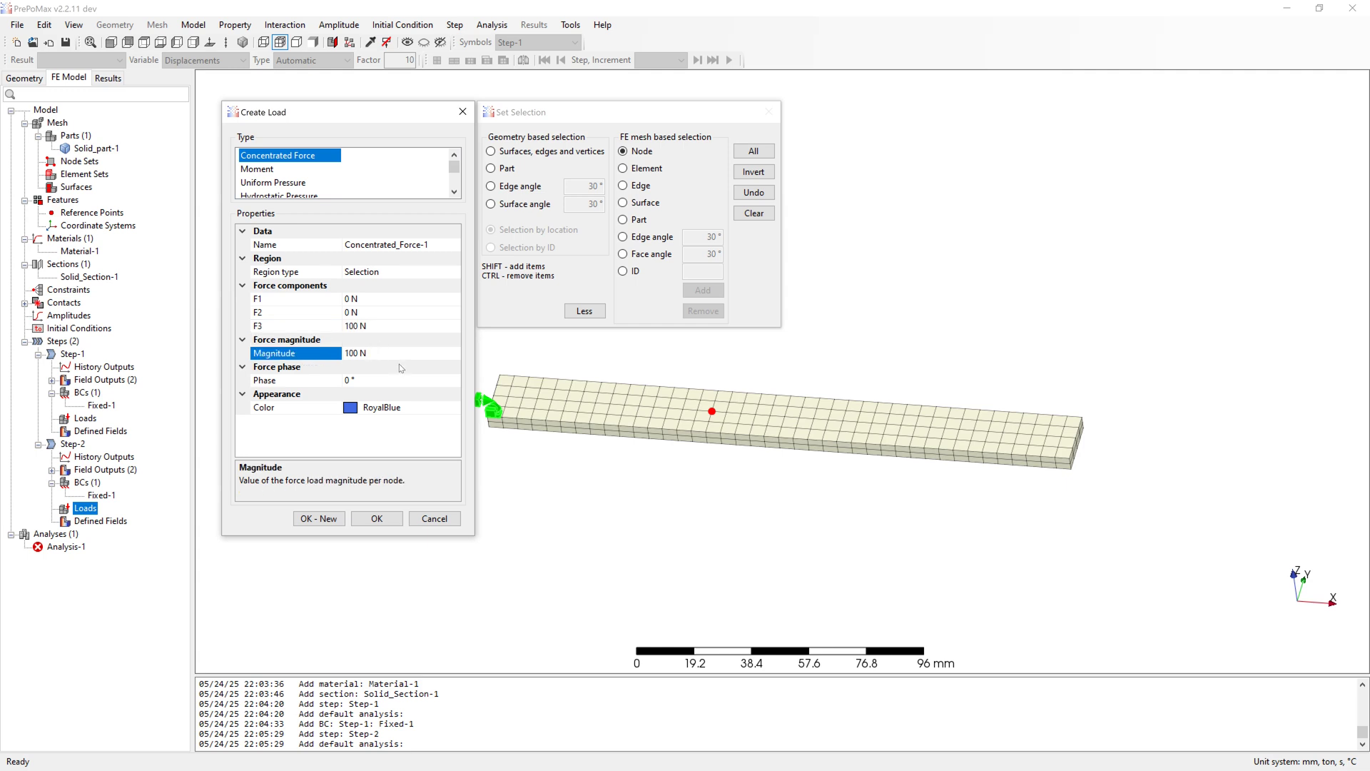
left_click(377, 518)
mouse_move(557, 513)
left_mouse_down()
mouse_move(575, 483)
mouse_move(550, 487)
left_mouse_up()
- Create node history output NH_Output-1 in Step-2 recording U at the free-end tip node
right_click(125, 457)
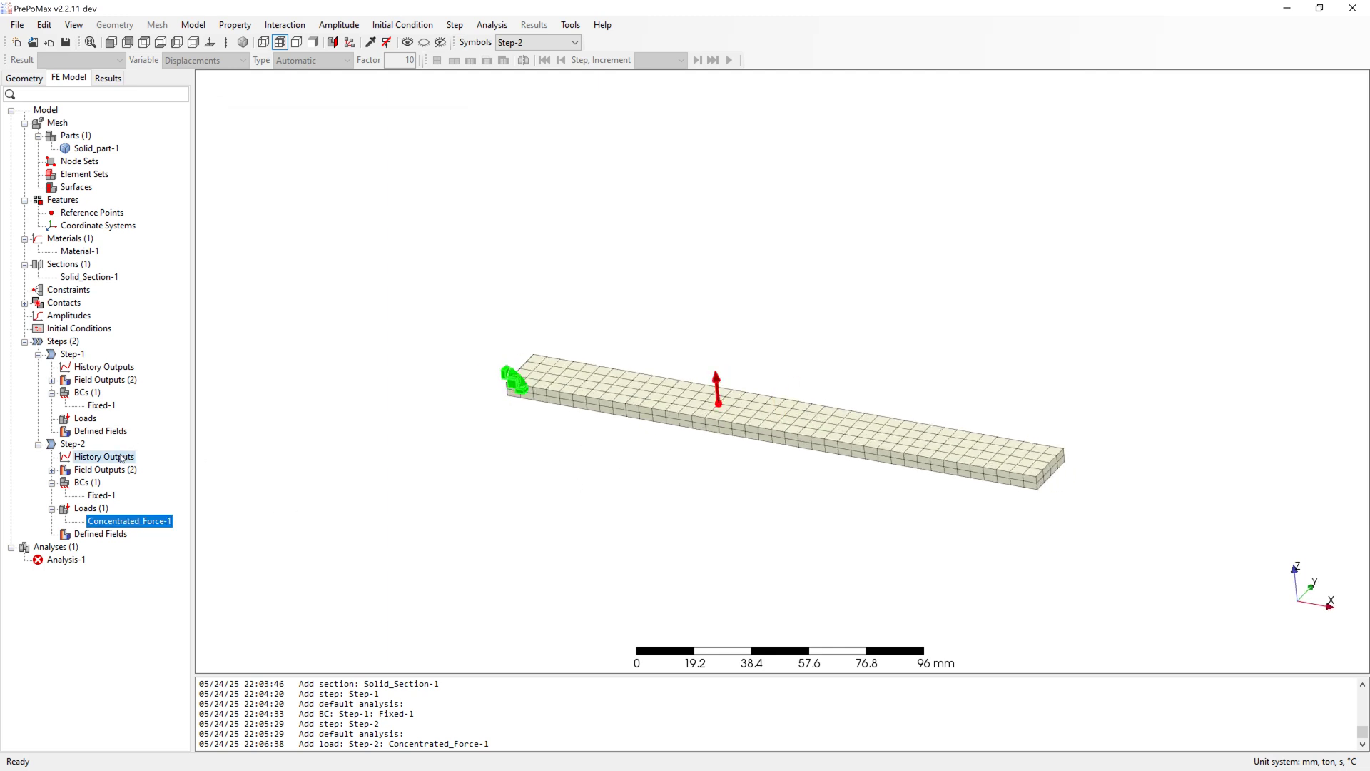
left_click(168, 465)
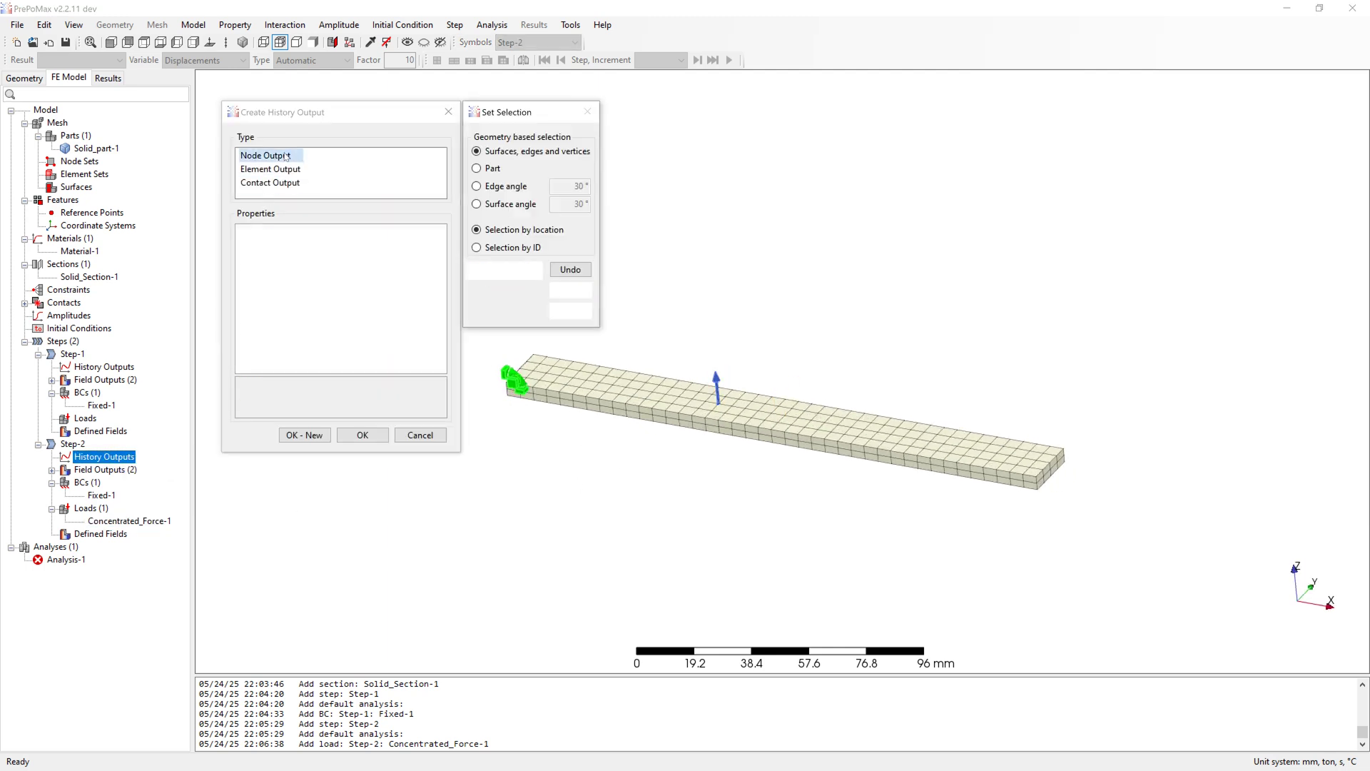
left_click(569, 309)
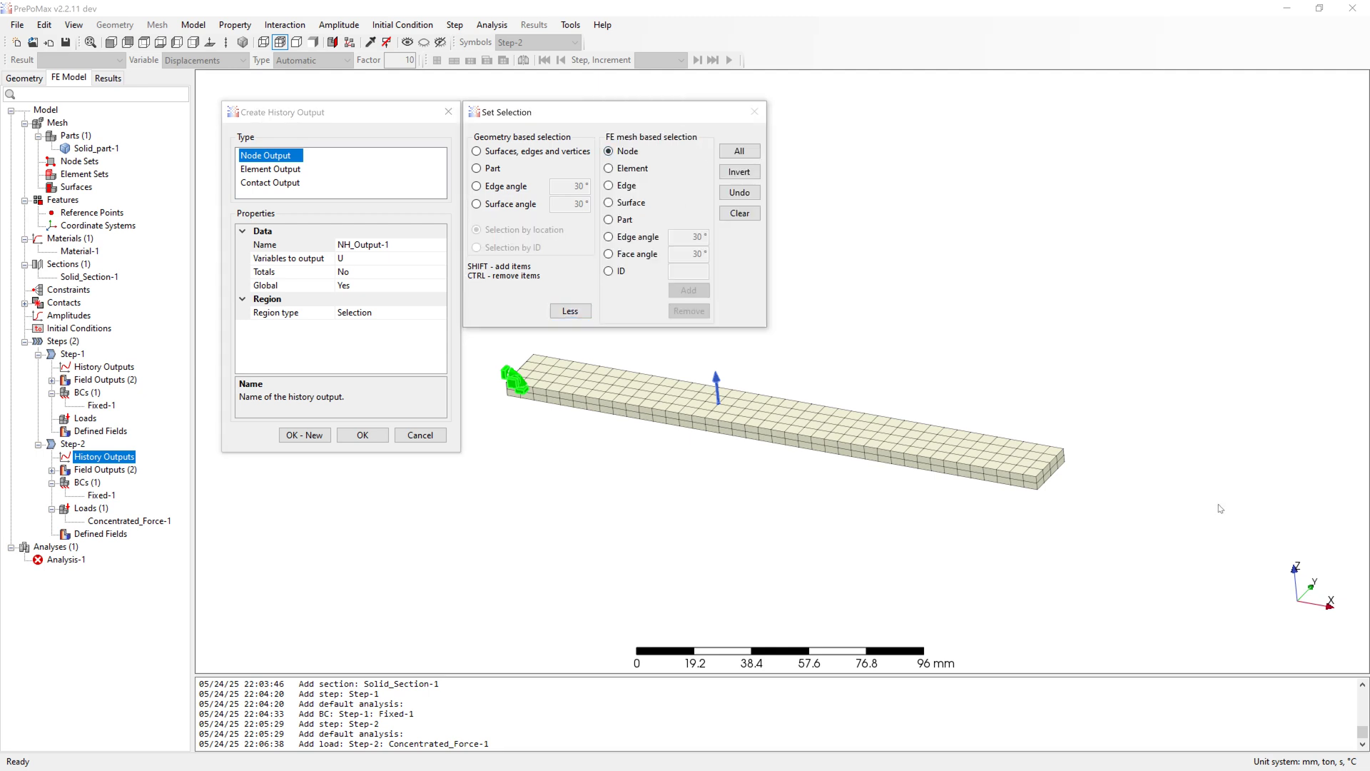
left_click(1050, 464)
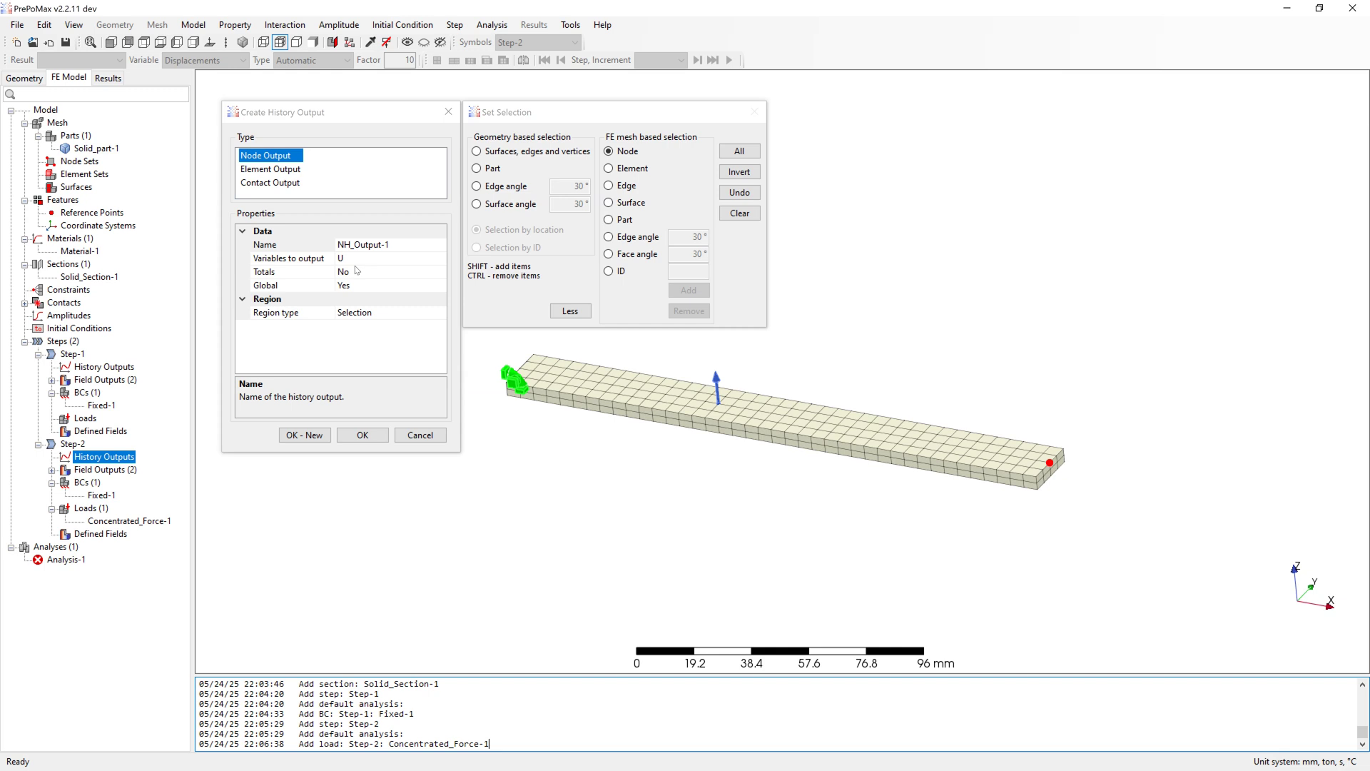
left_click(363, 433)
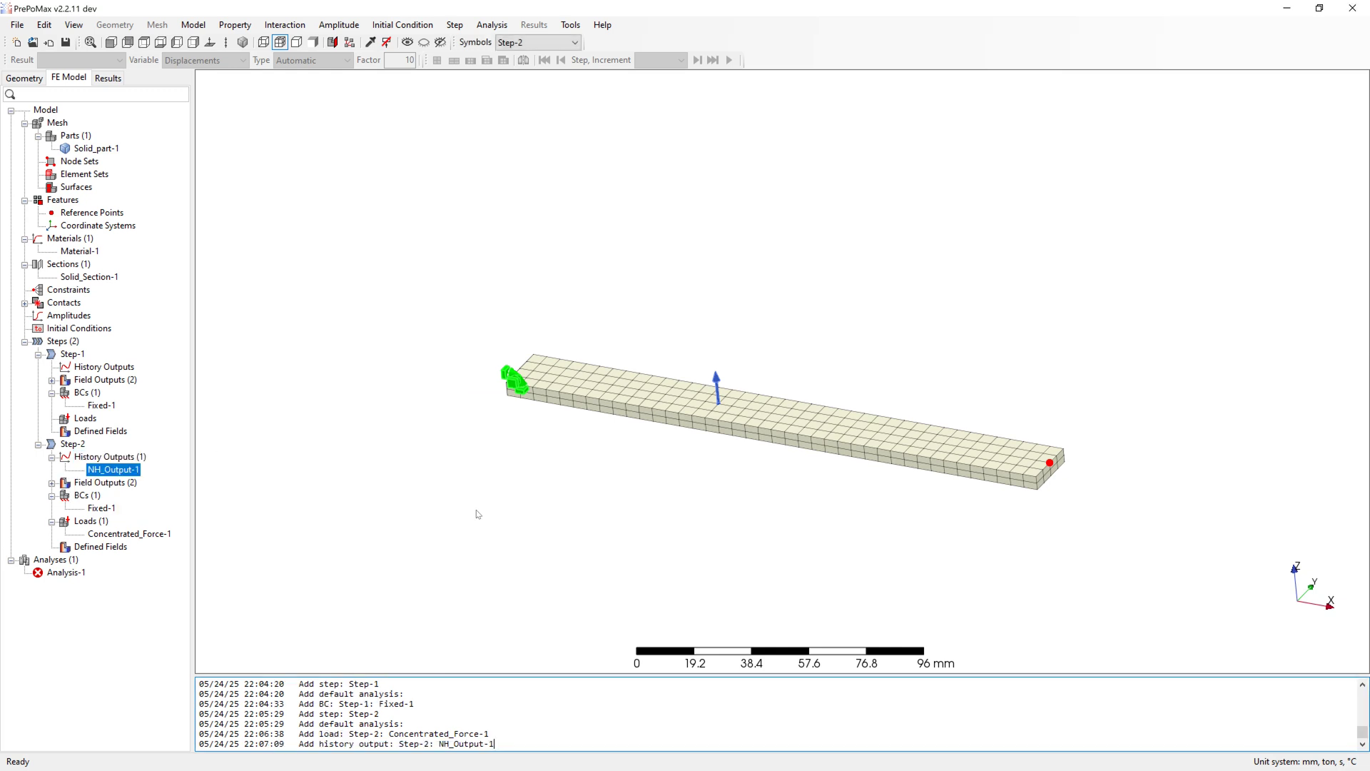
scroll(621, 550, "up", 3)
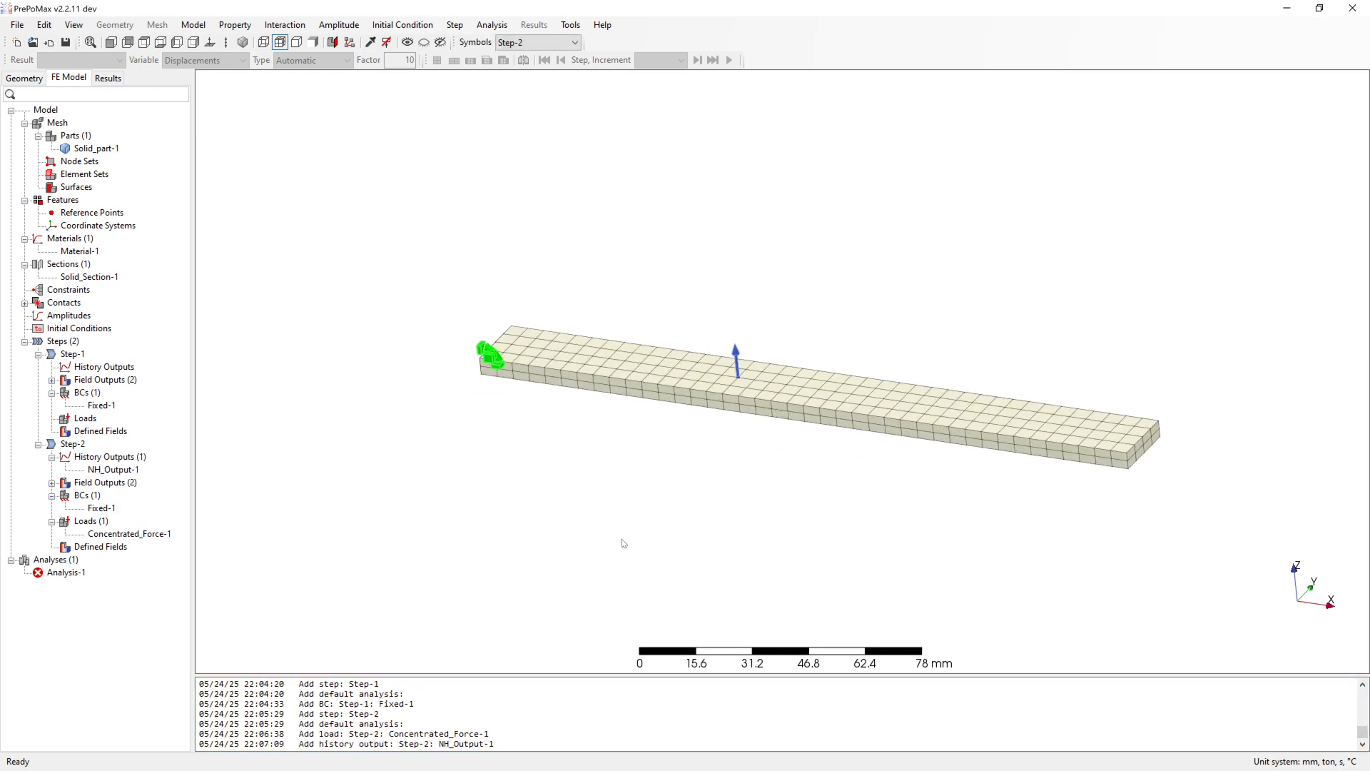
- Run Analysis-1, overwrite the previous analysis files, and load its results from the Monitor
left_click(83, 575)
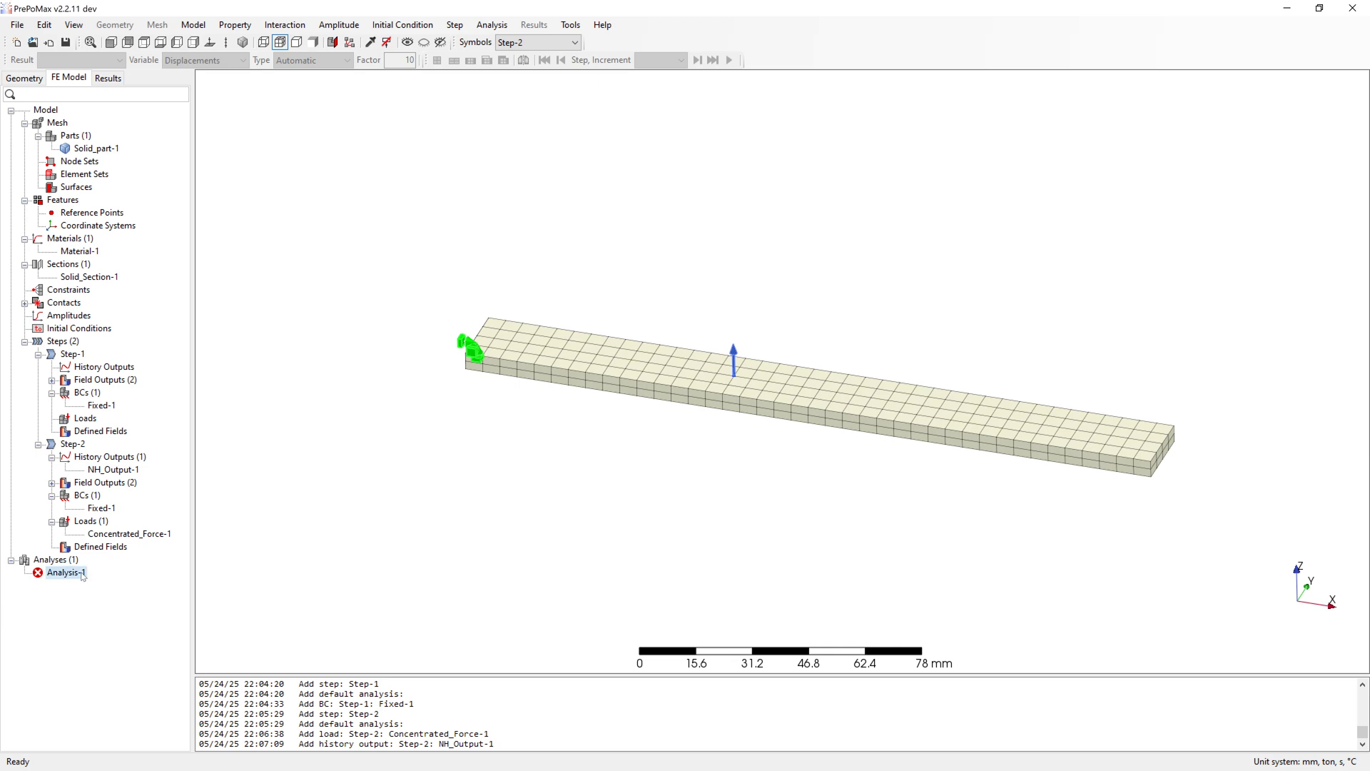
right_click(83, 575)
left_click(157, 615)
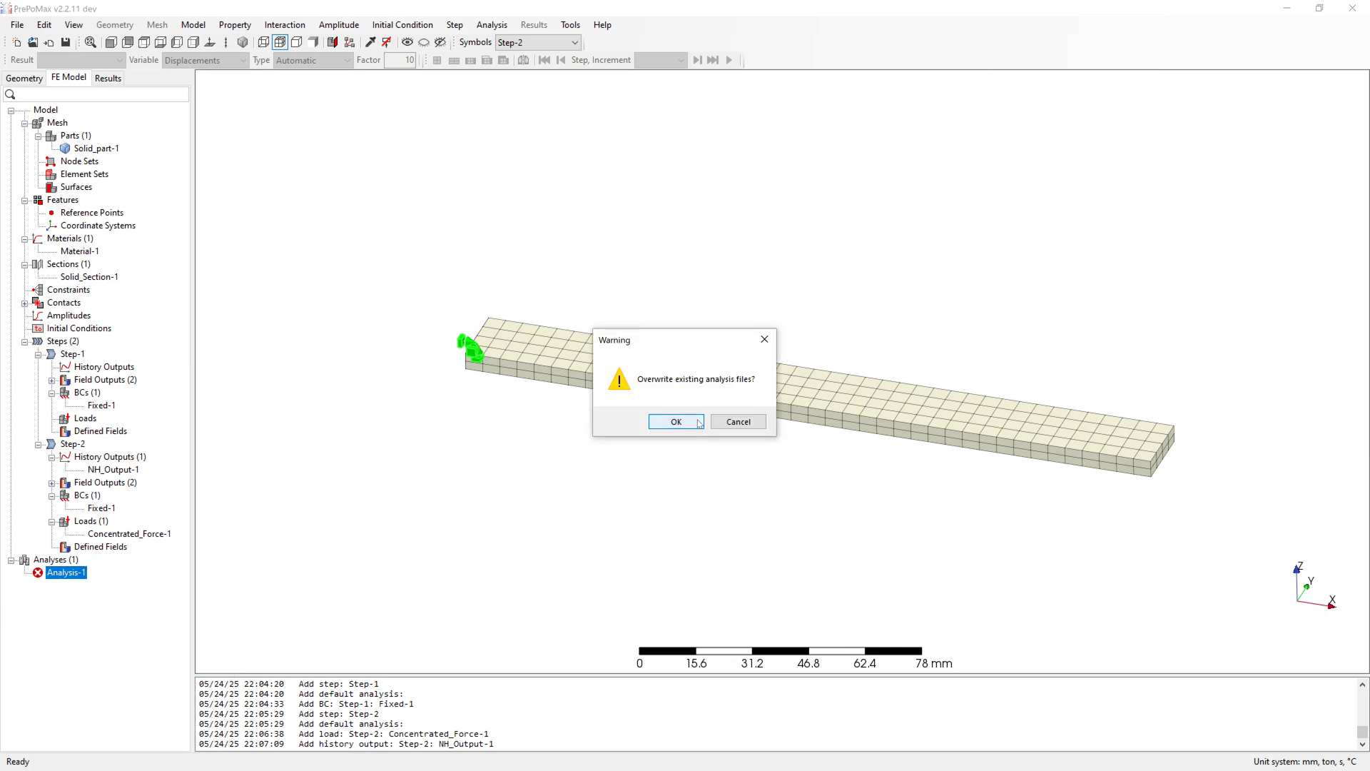
left_click(676, 421)
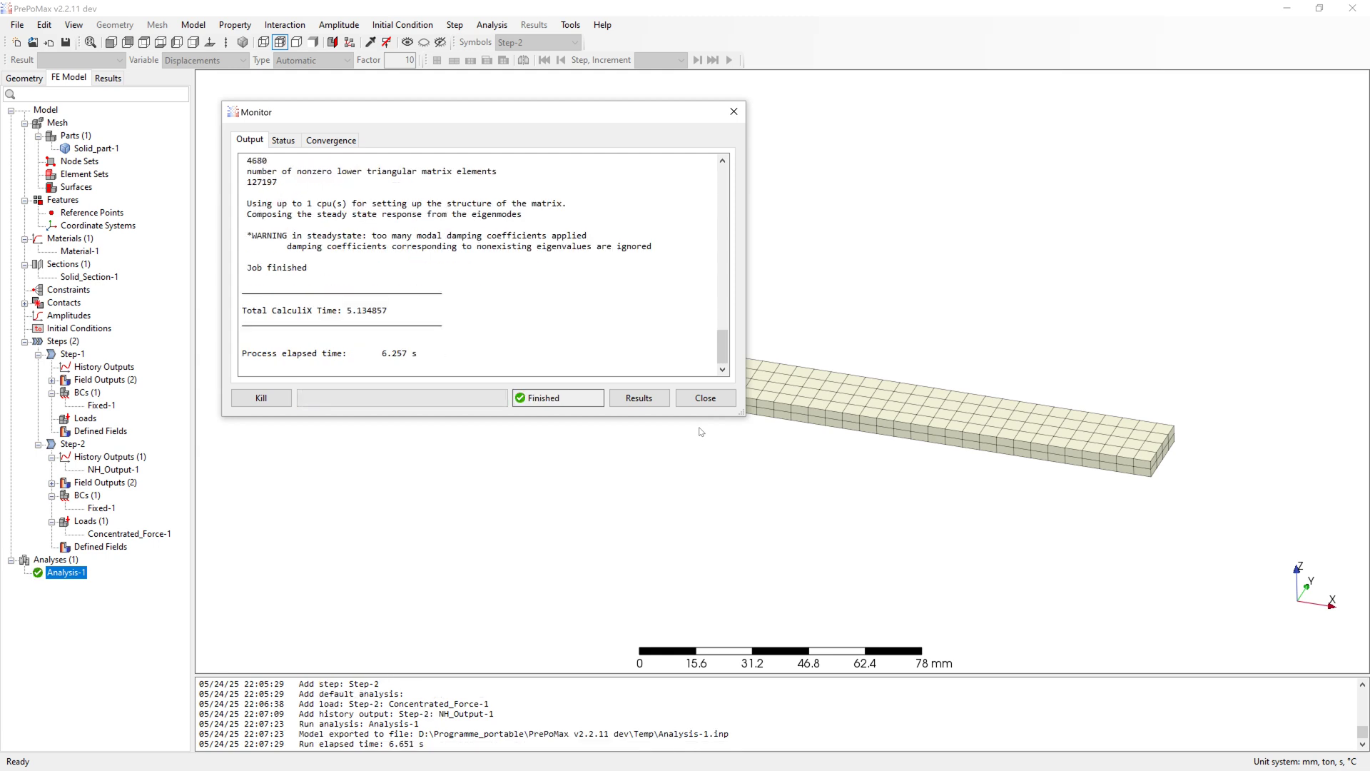
left_click(639, 397)
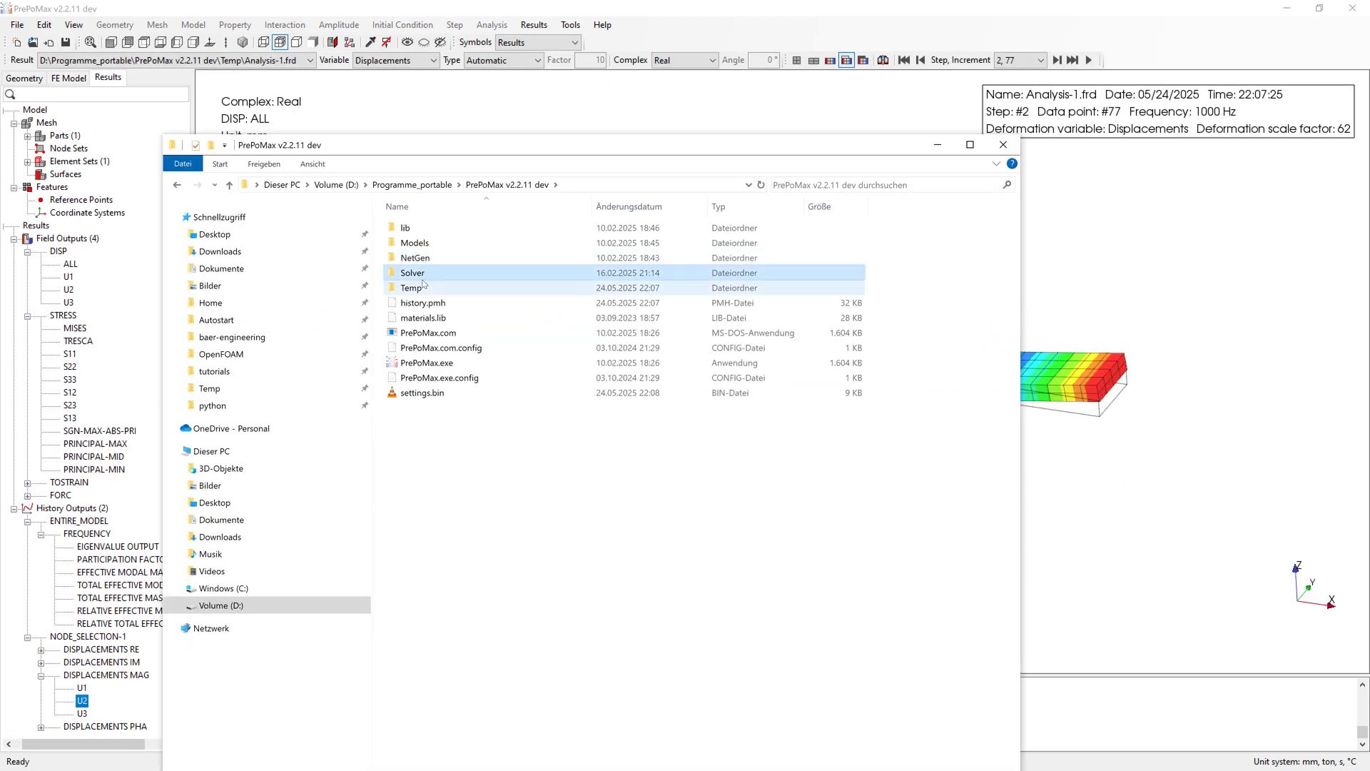
- List the Temp folder's Analysis-1 files newest first, select Analysis-1.eig, then return to PrePoMax
double_click(418, 288)
left_click(628, 206)
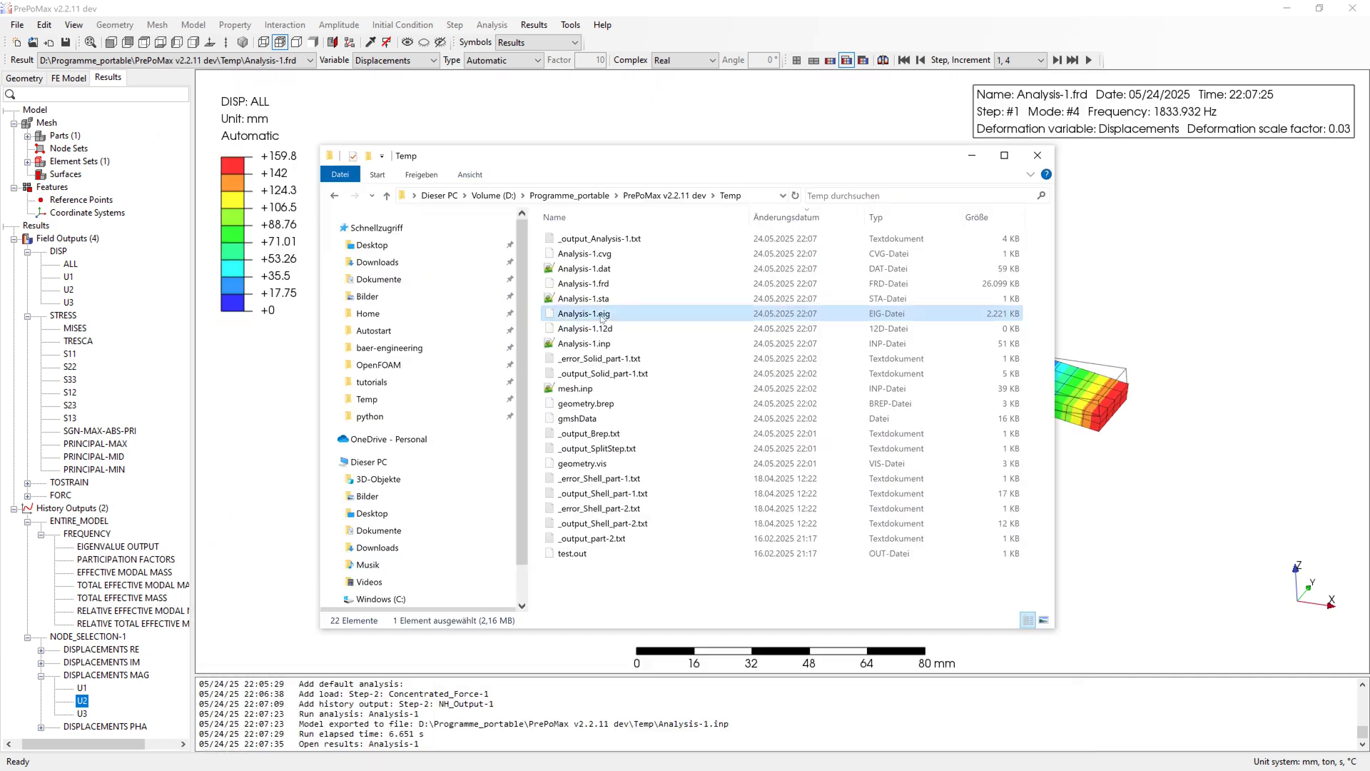
left_click(582, 314)
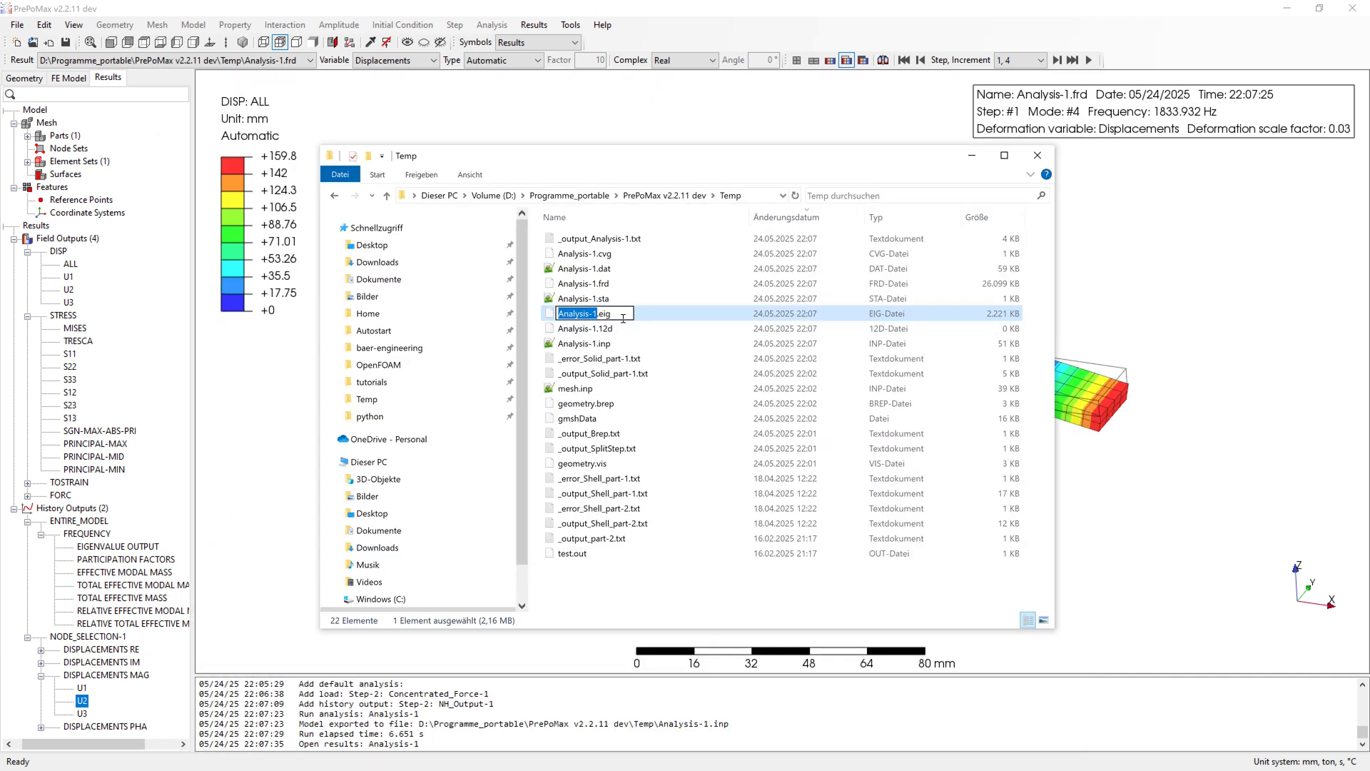
left_click(972, 156)
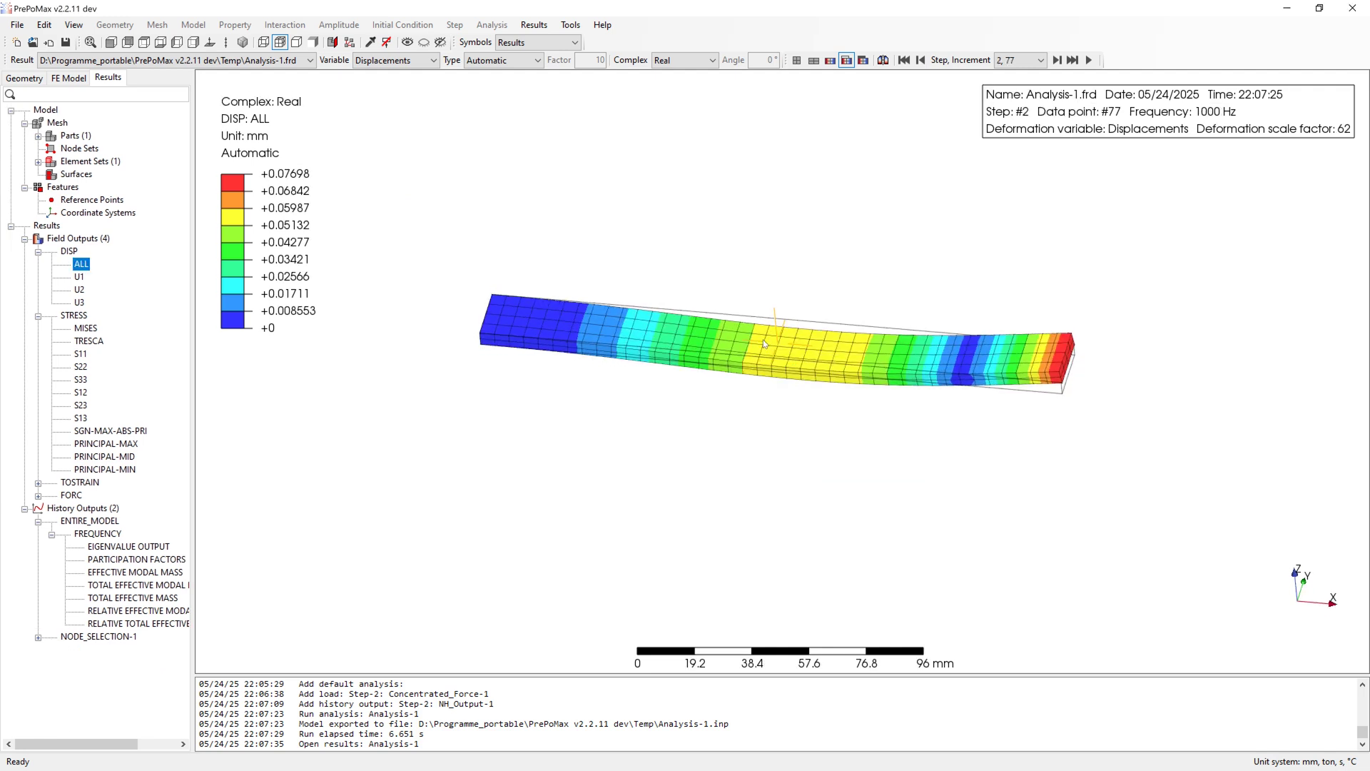
- Step through the Step-1 mode shapes from 104.9 Hz to 1833.9 Hz, reaching Step-2 point #5 (61.55725 Hz)
left_click(903, 59)
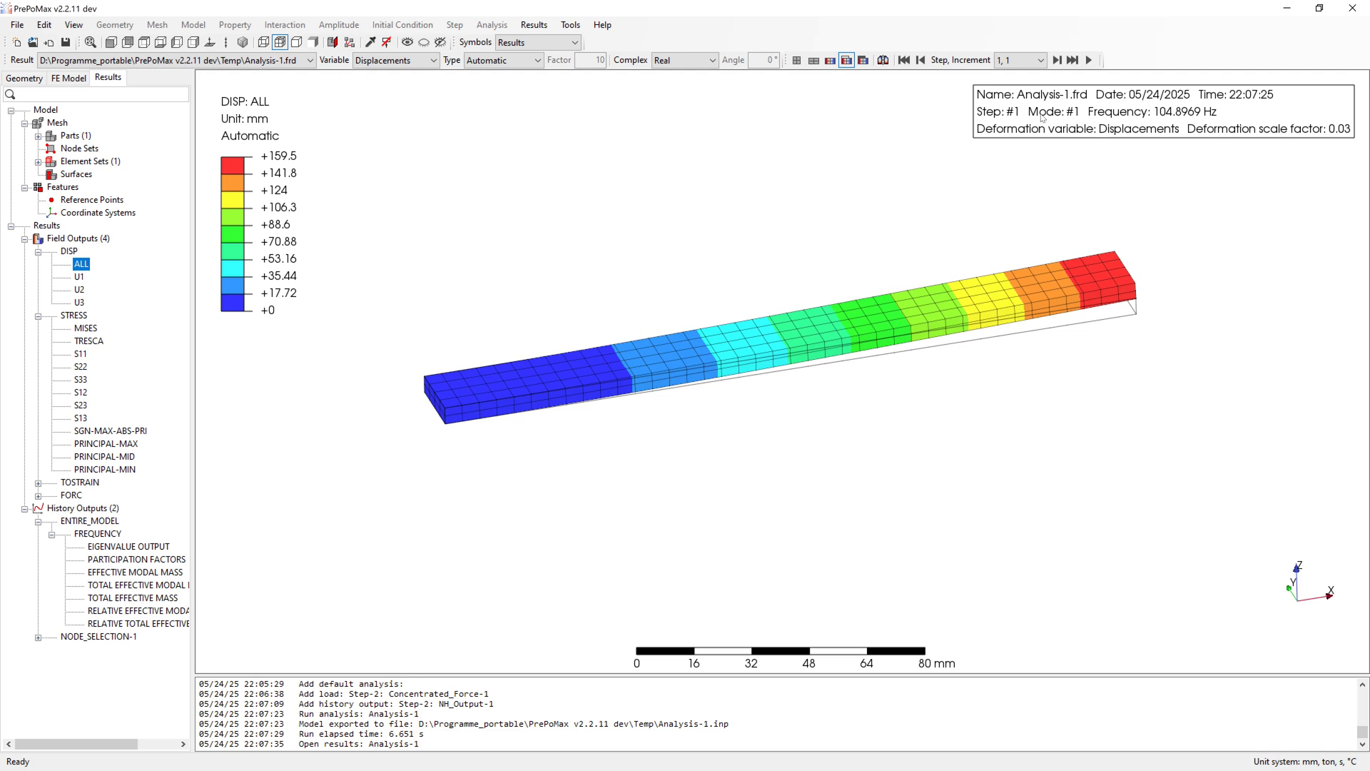
left_click(1057, 60)
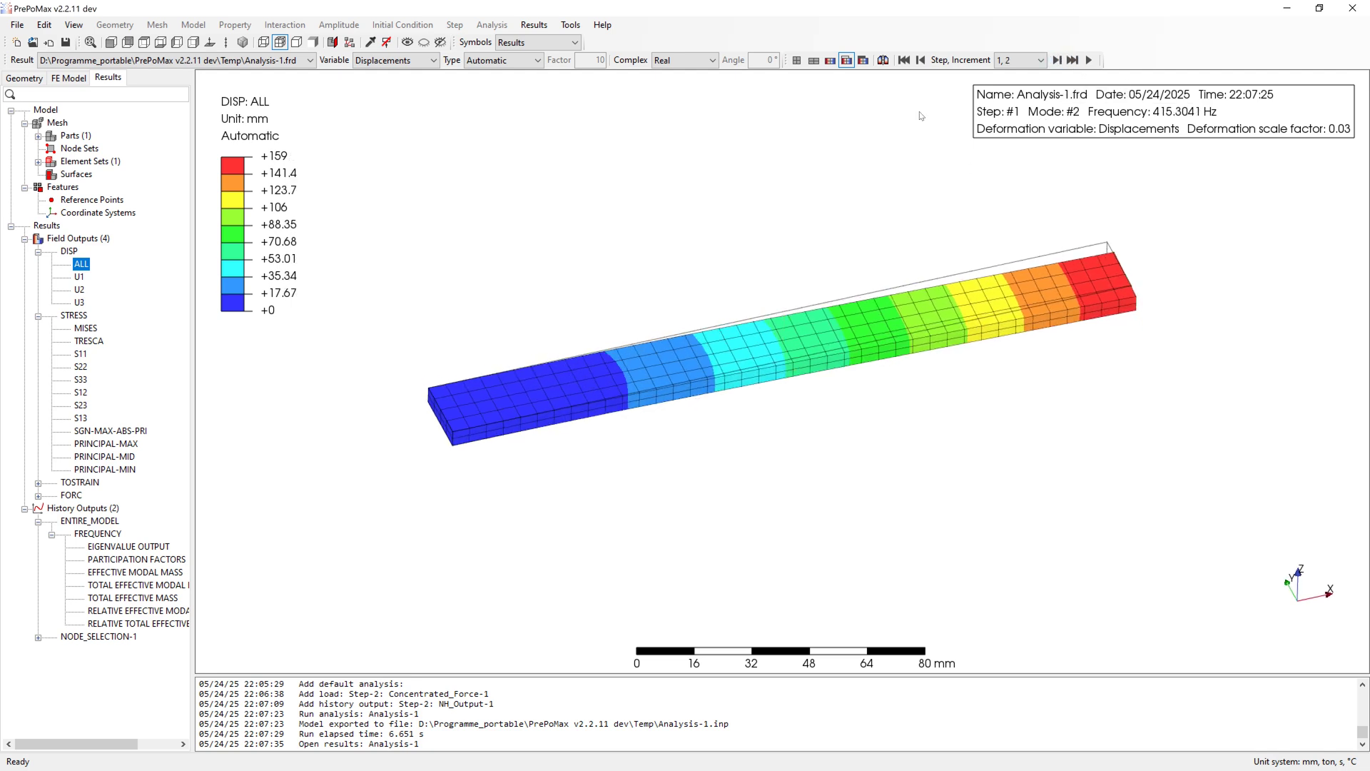
left_click(1057, 60)
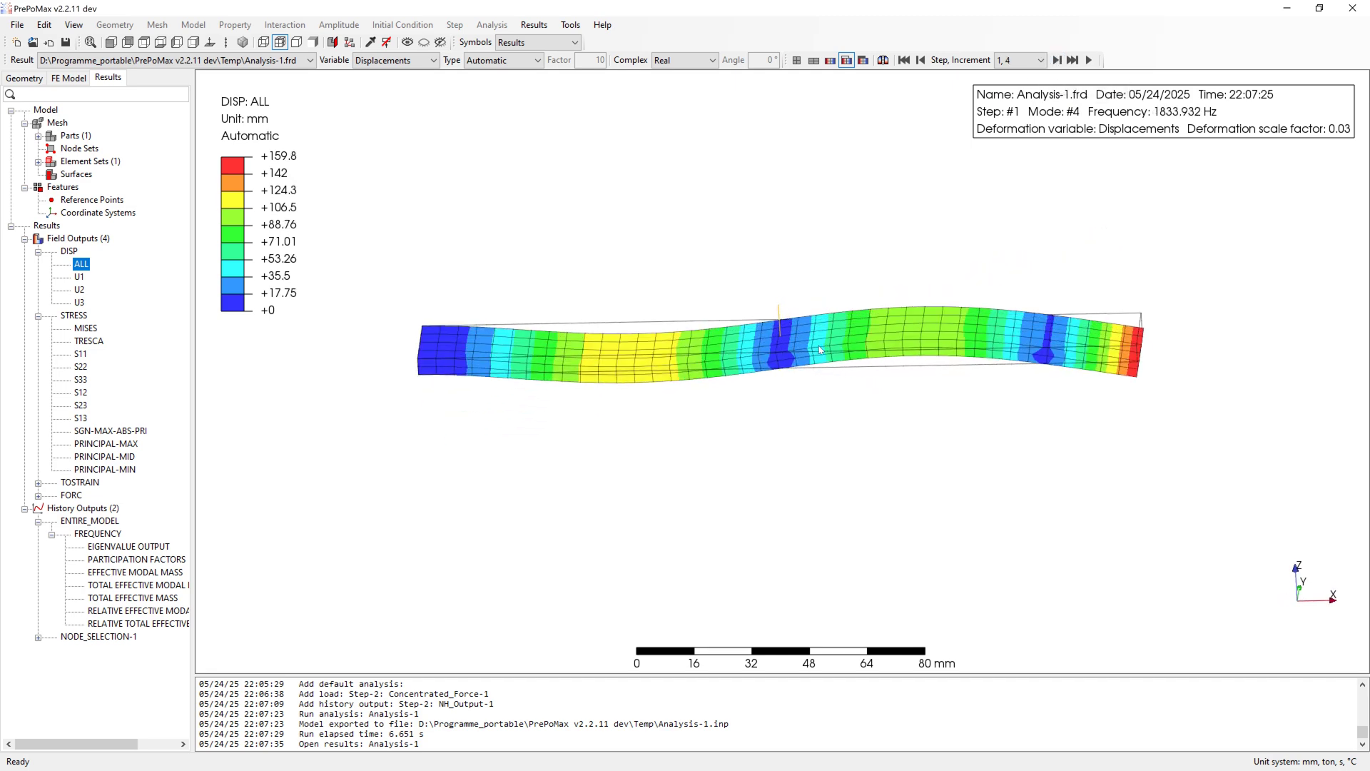
left_click(1056, 60)
- Advance to Step-2's final data point #77 at 1000 Hz and tilt the beam toward the viewer
left_click(1057, 60)
double_click(1057, 60)
double_click(1056, 60)
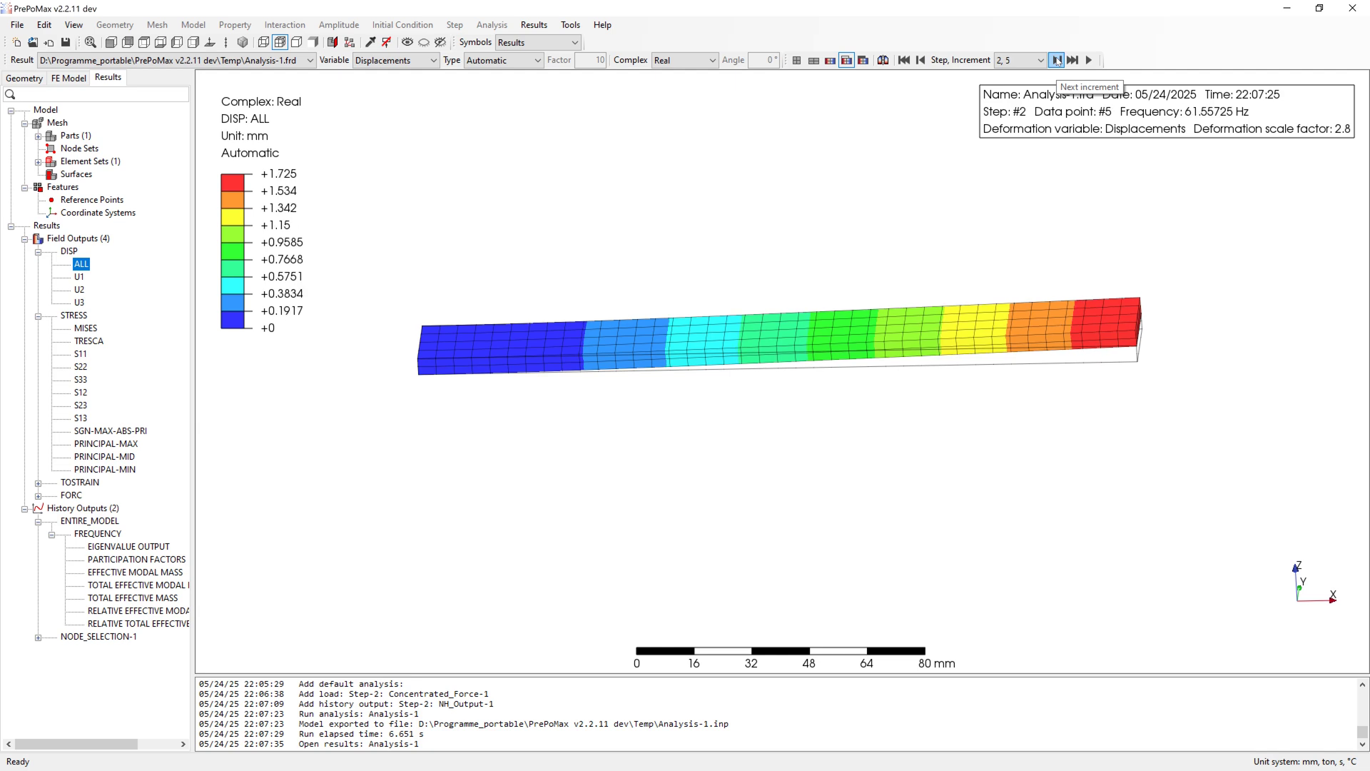
double_click(1056, 60)
double_click(1057, 60)
double_click(1056, 60)
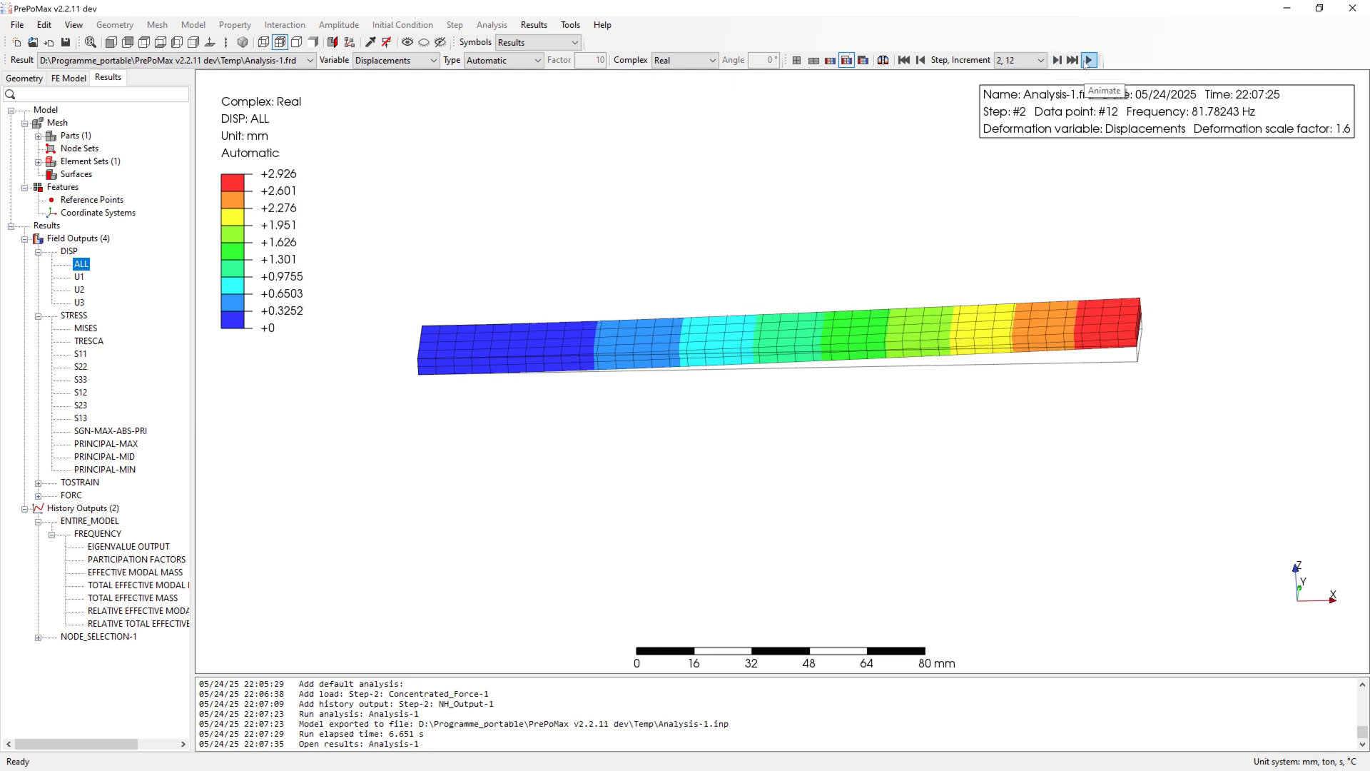
left_click(1072, 60)
middle_click_drag(742, 335, 746, 299)
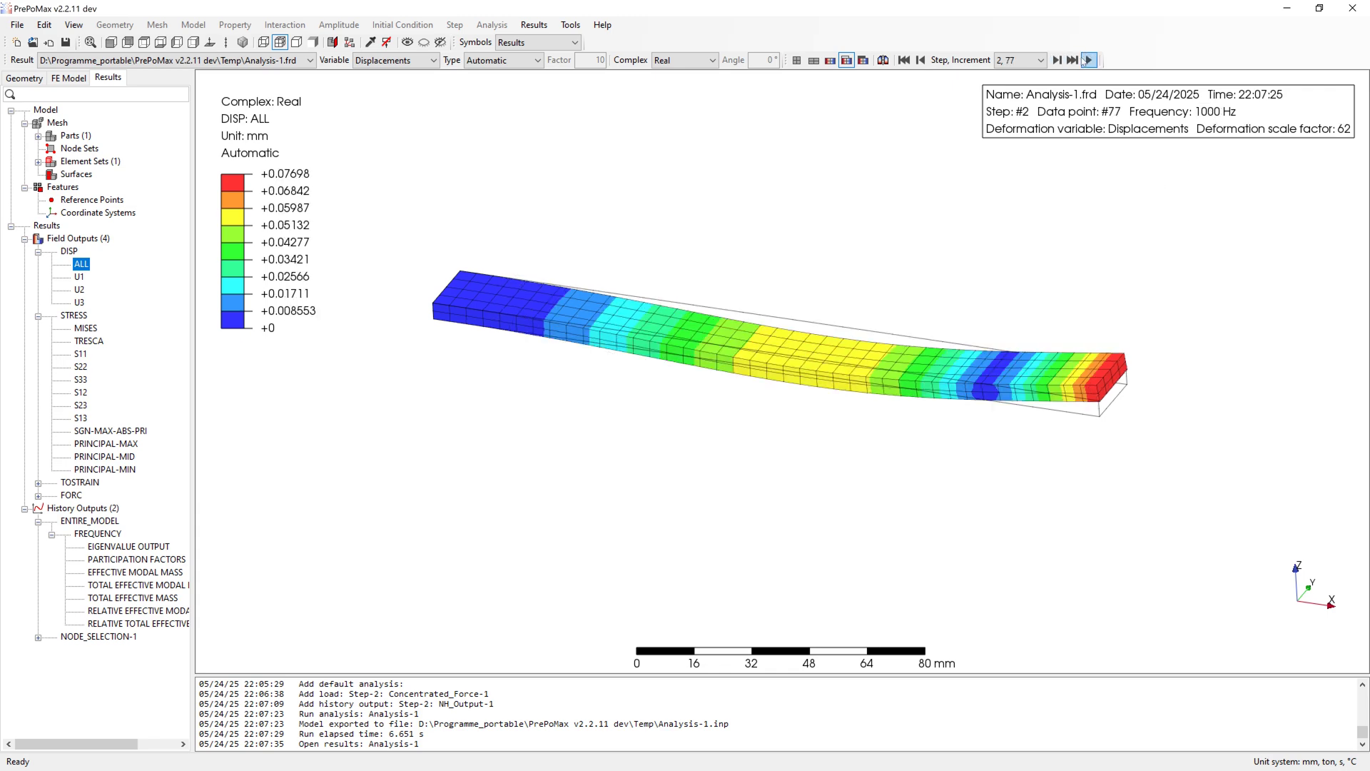
- Play the harmonic animation of the 1000 Hz response, then expand the NODE_SELECTION-1 history results
left_click(1087, 60)
left_click(338, 346)
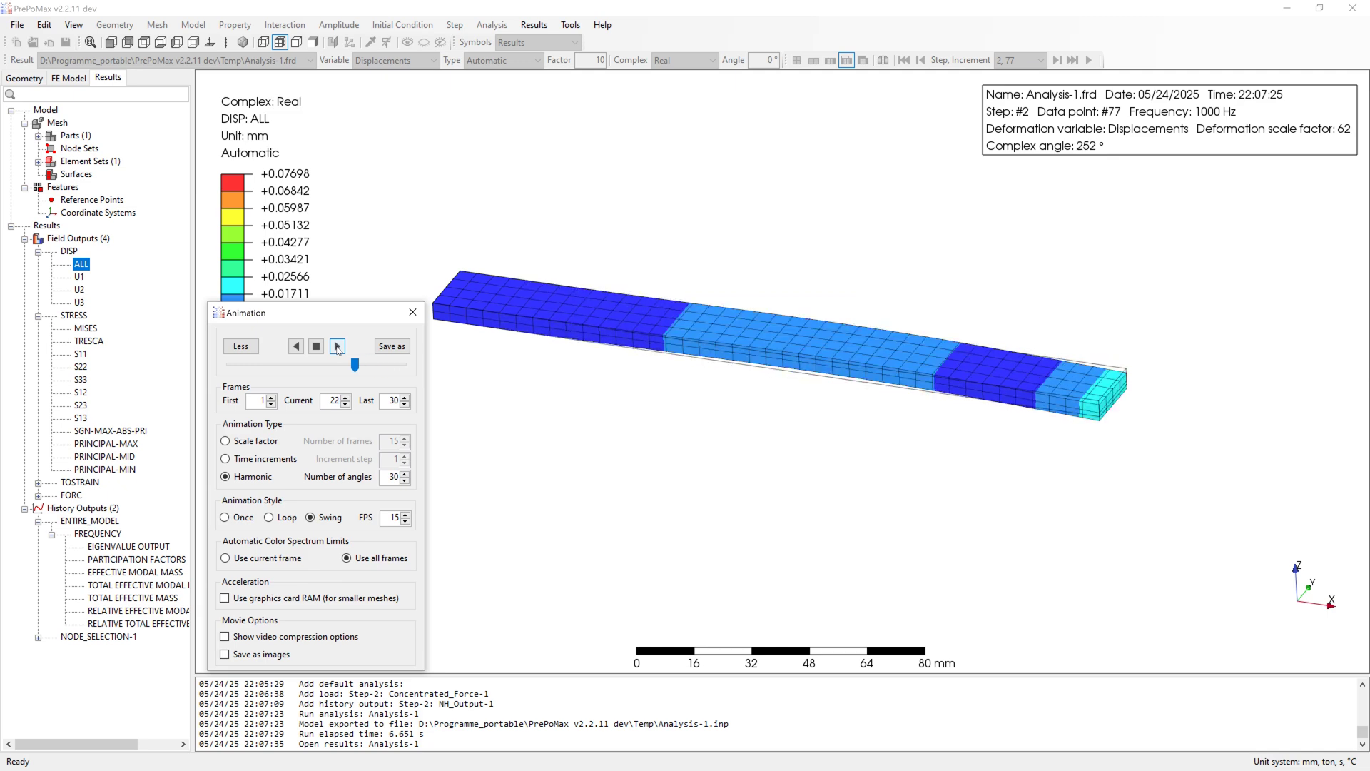
left_click(412, 312)
double_click(82, 637)
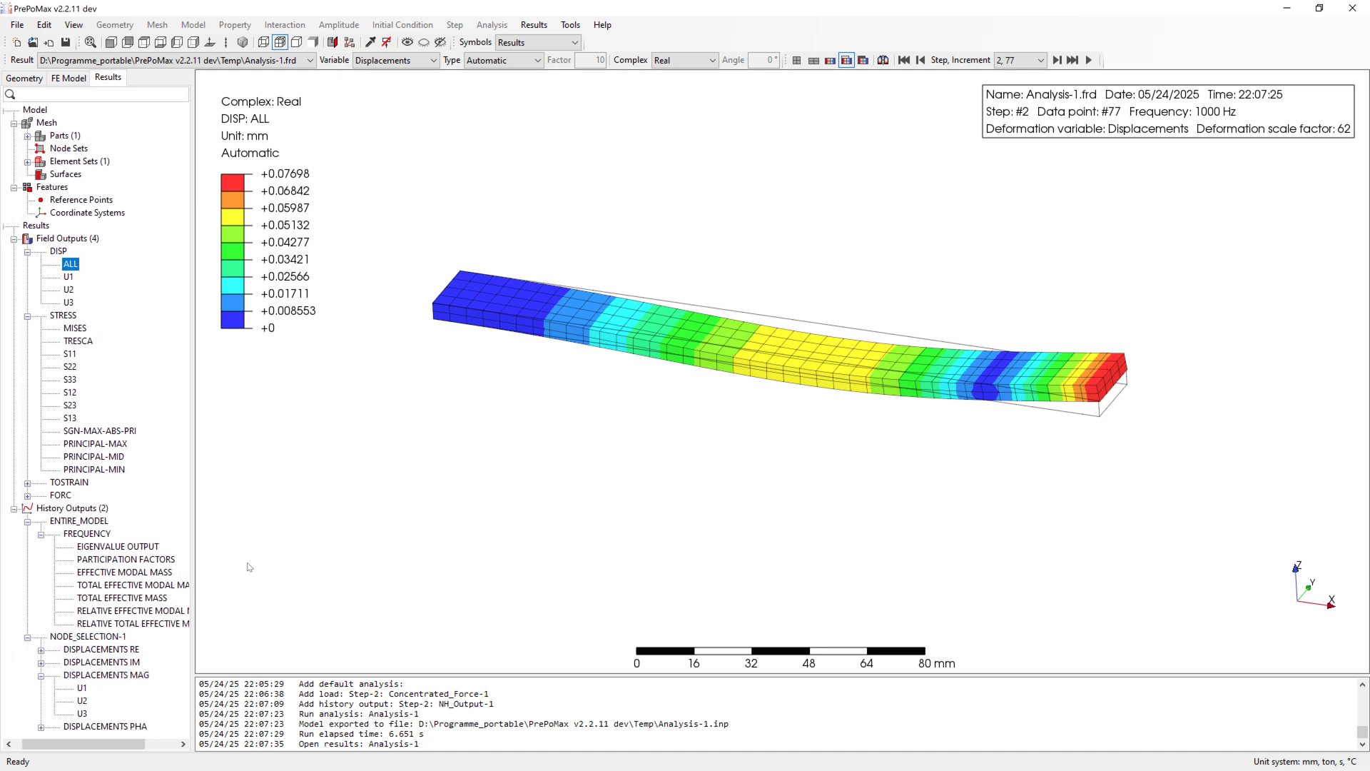
- Plot the free-end node's U3 displacement magnitude against frequency, then close the plot
double_click(82, 713)
left_click_drag(318, 314, 336, 241)
scroll(328, 464, "down", 19)
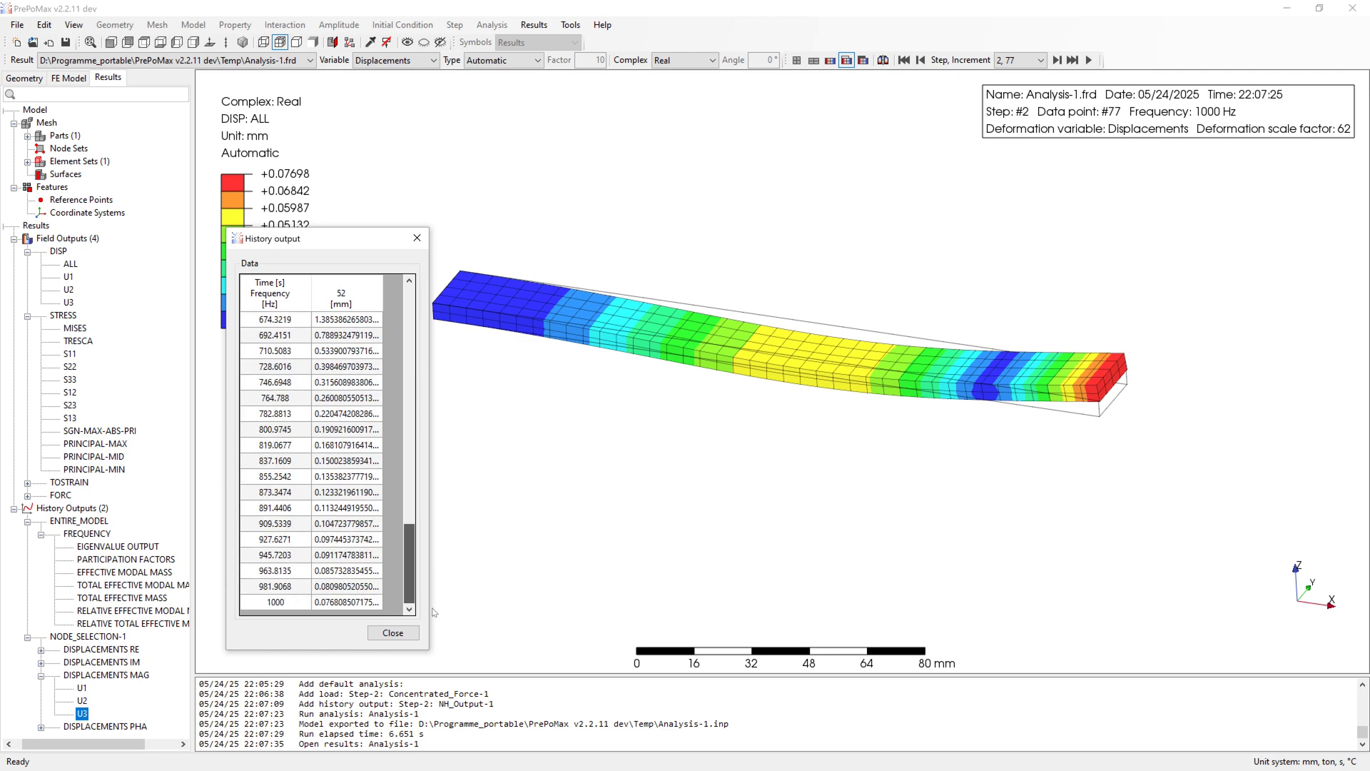
left_click(357, 605, "shift")
right_click(357, 605)
left_click(400, 663)
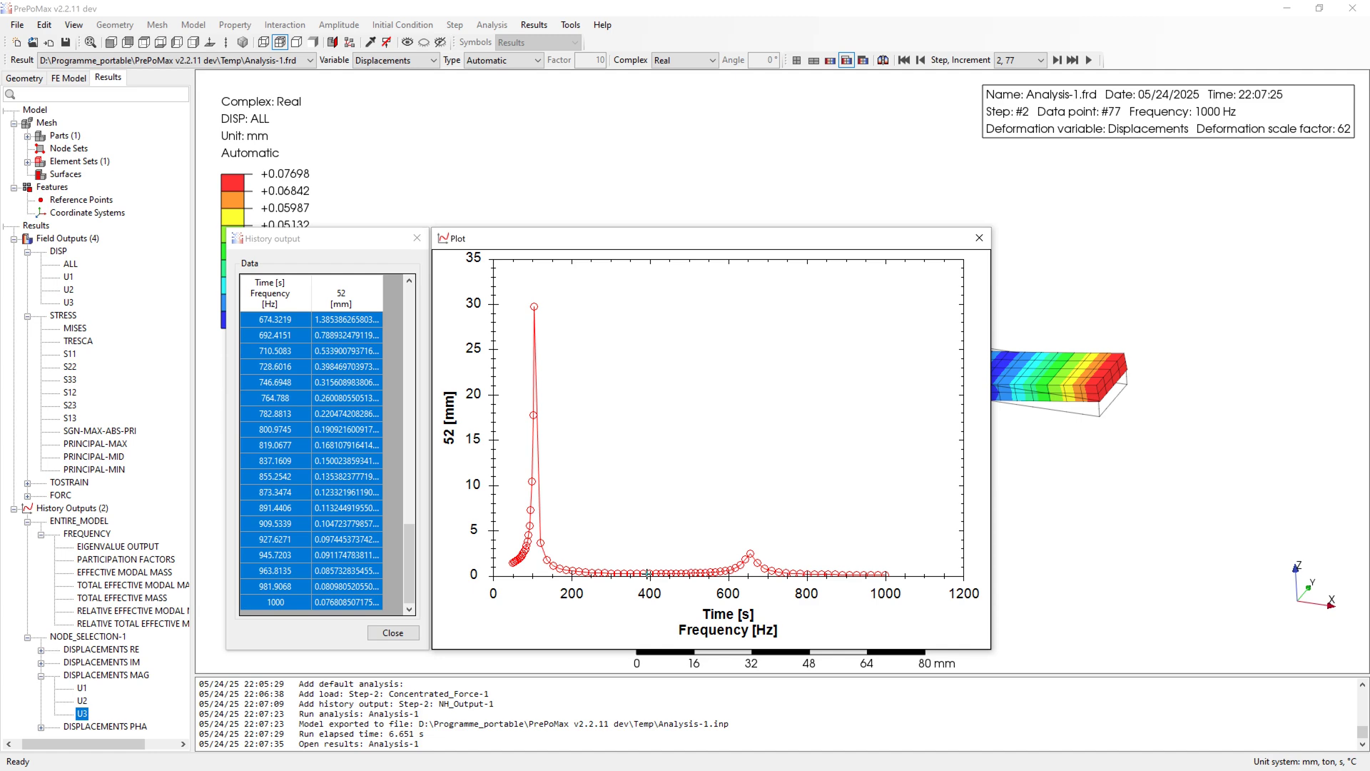
left_click(979, 238)
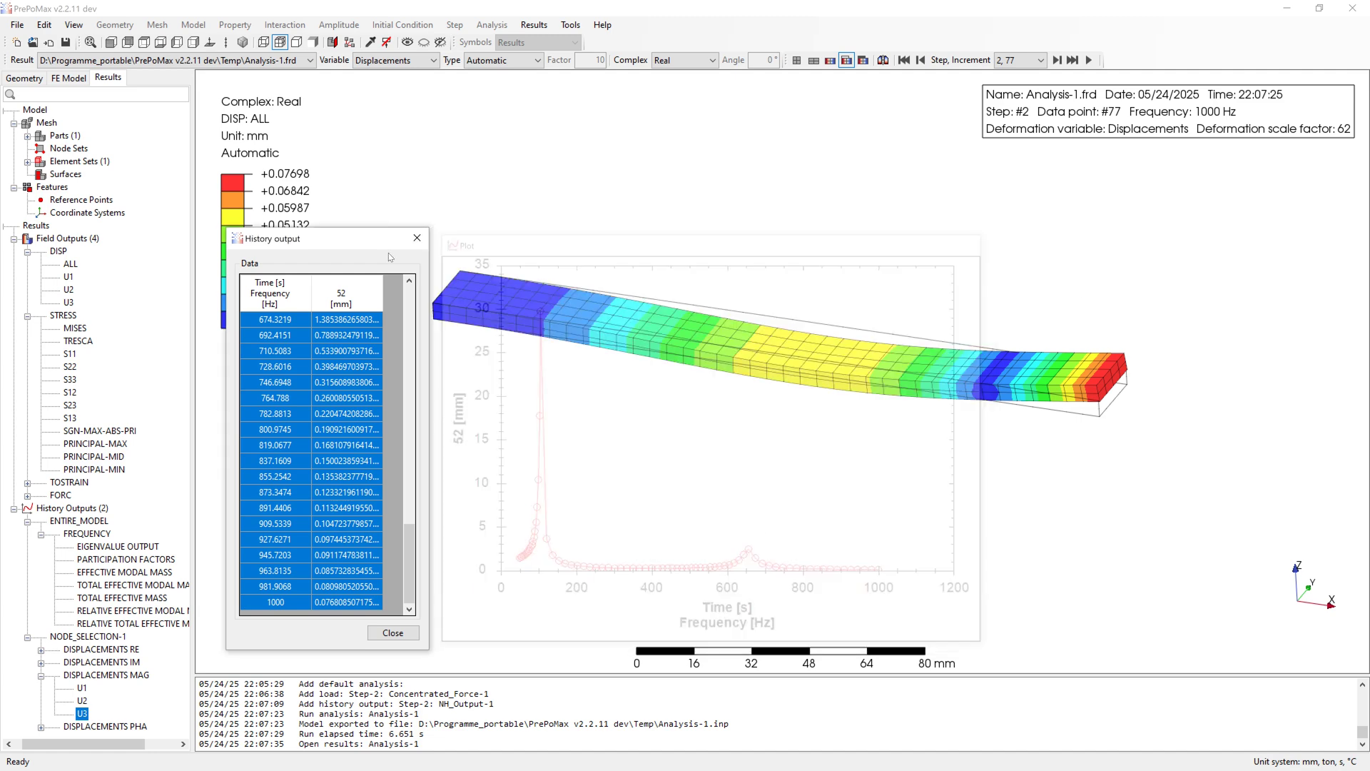
- Plot the U2 displacement magnitude against frequency, then close the plot and history table
double_click(82, 700)
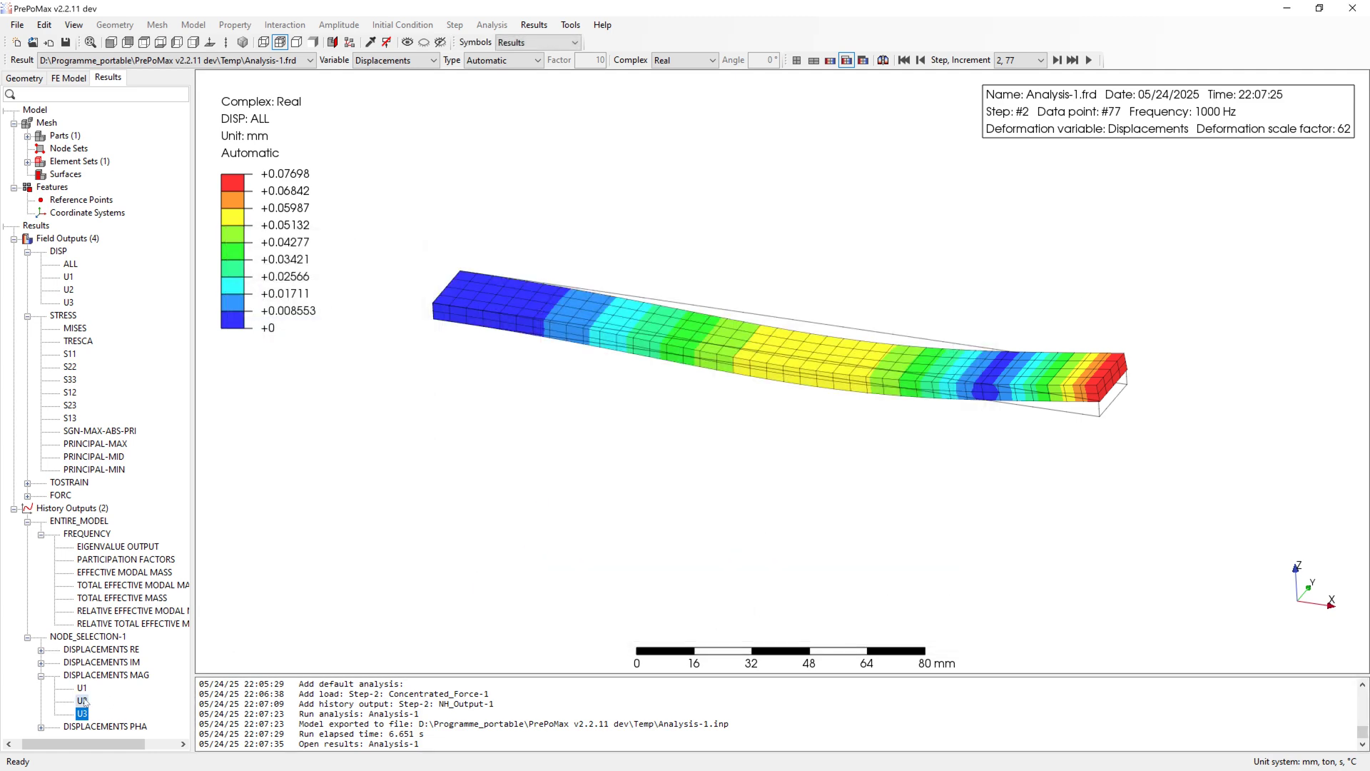
left_click_drag(409, 325, 410, 553)
left_click_drag(357, 308, 366, 591)
right_click(366, 591)
left_click(397, 647)
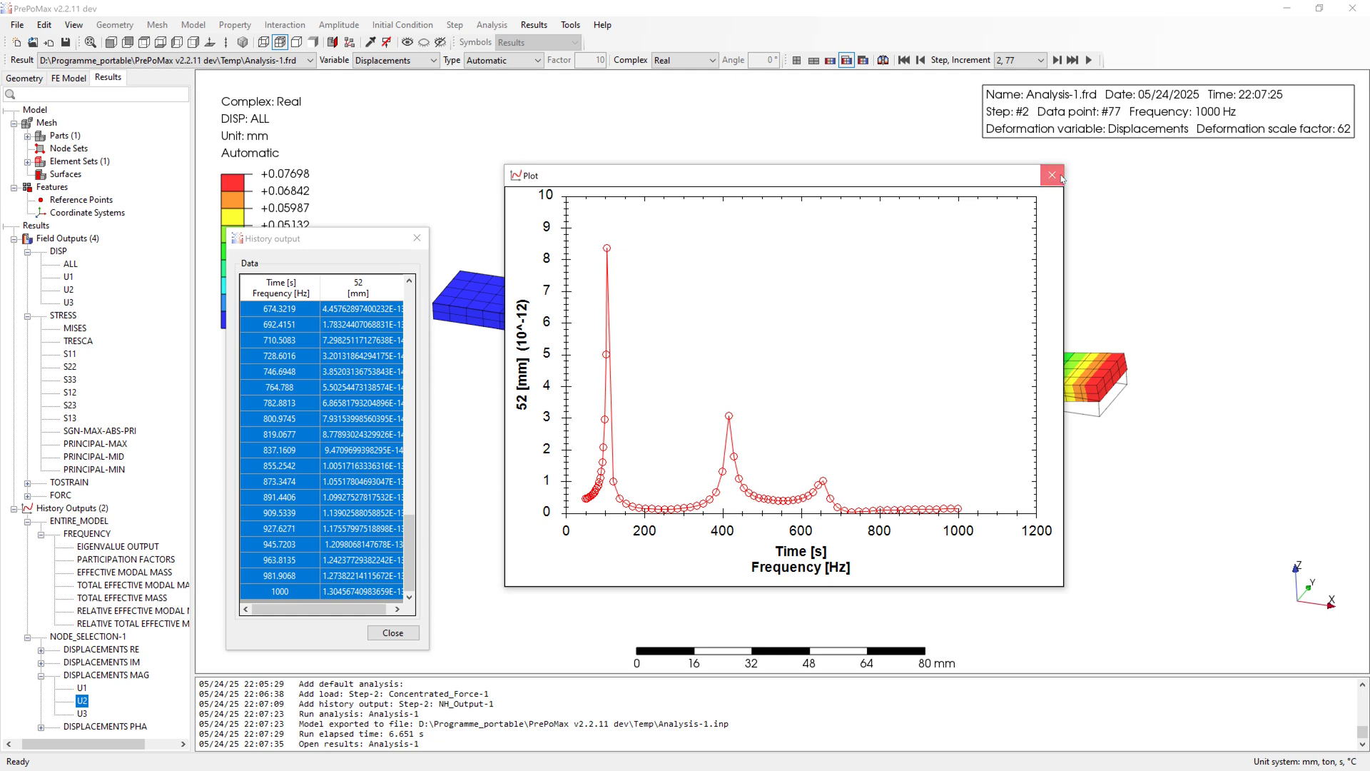
left_click(1061, 178)
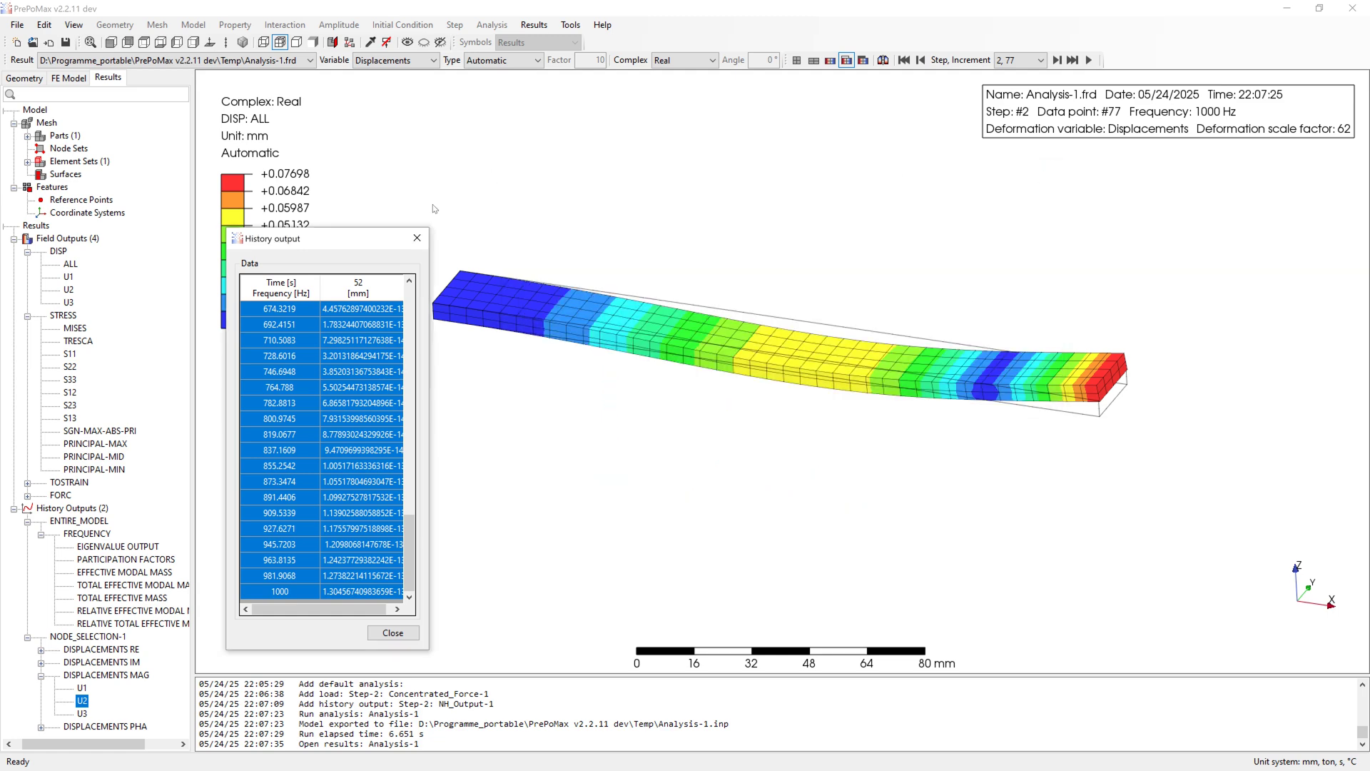
left_click(416, 238)
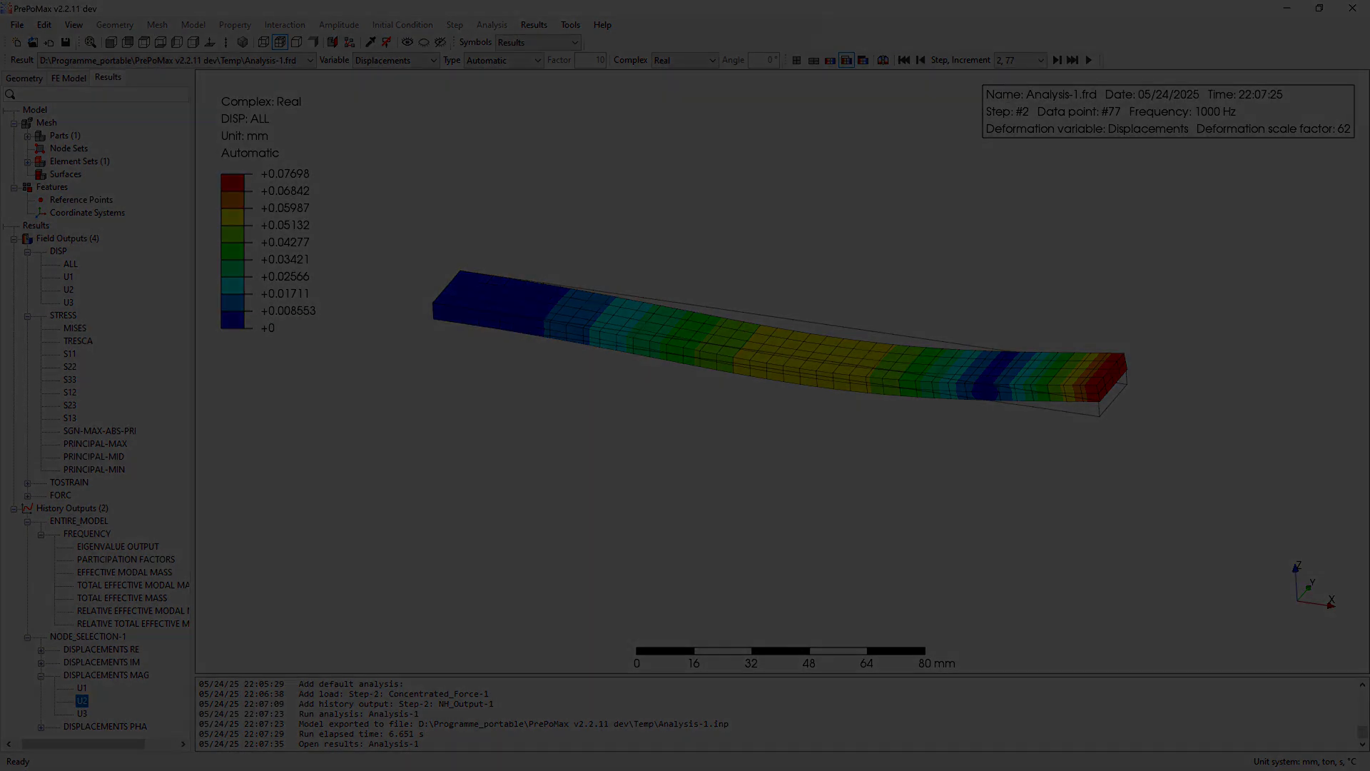